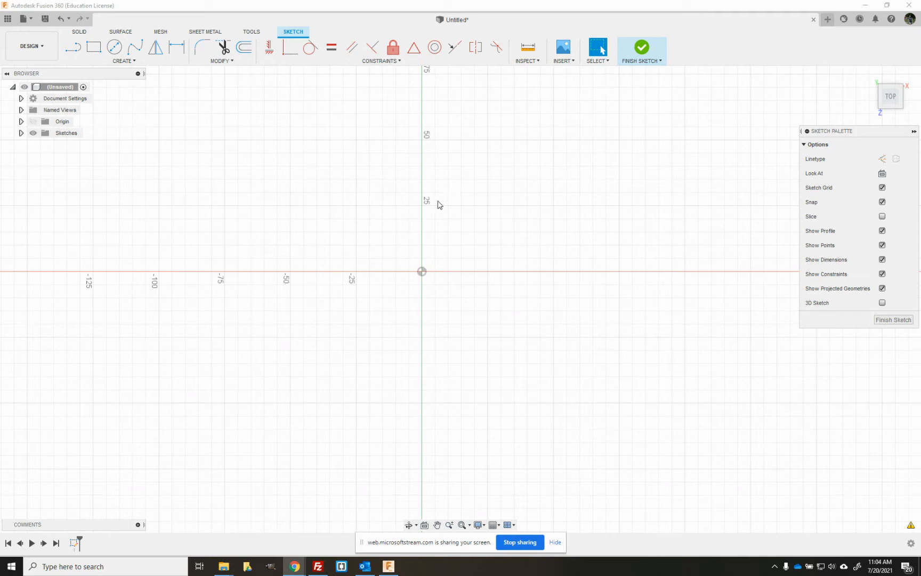
Step: Close the current untitled design without saving its changes
{"action": "left_click", "coordinate": [814, 21]}
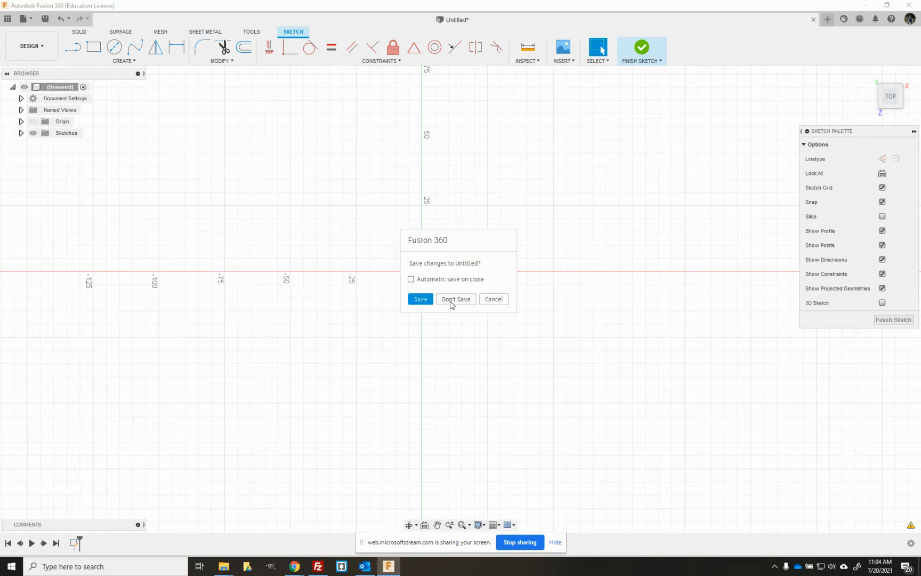
{"action": "left_click", "coordinate": [452, 300]}
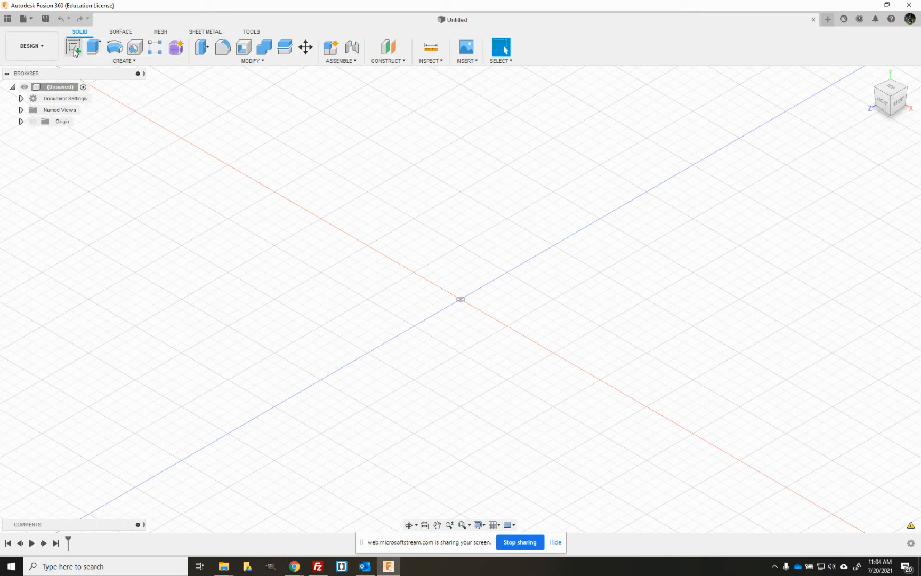
Step: Start a new sketch on the horizontal XY ground plane and pan the sketch area upward
{"action": "left_click", "coordinate": [74, 47]}
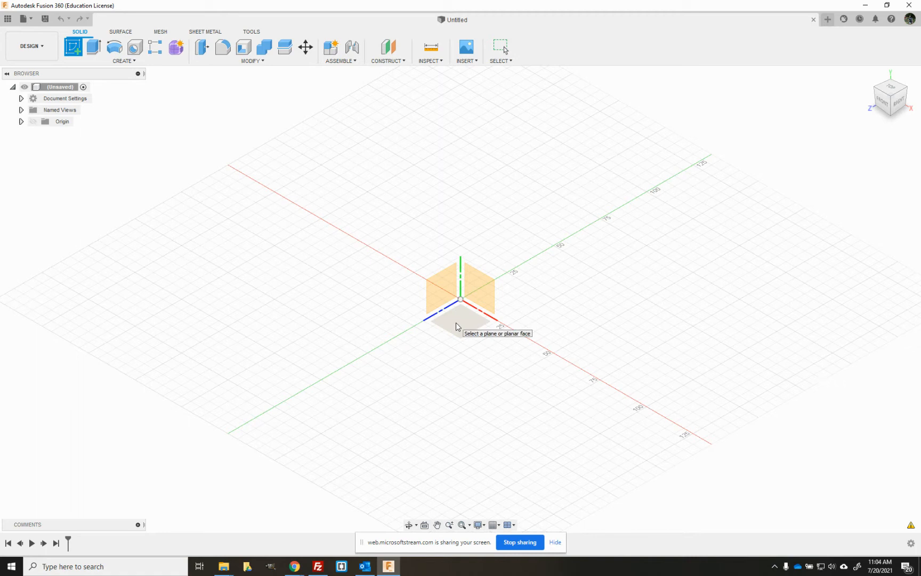
{"action": "left_click", "coordinate": [456, 327]}
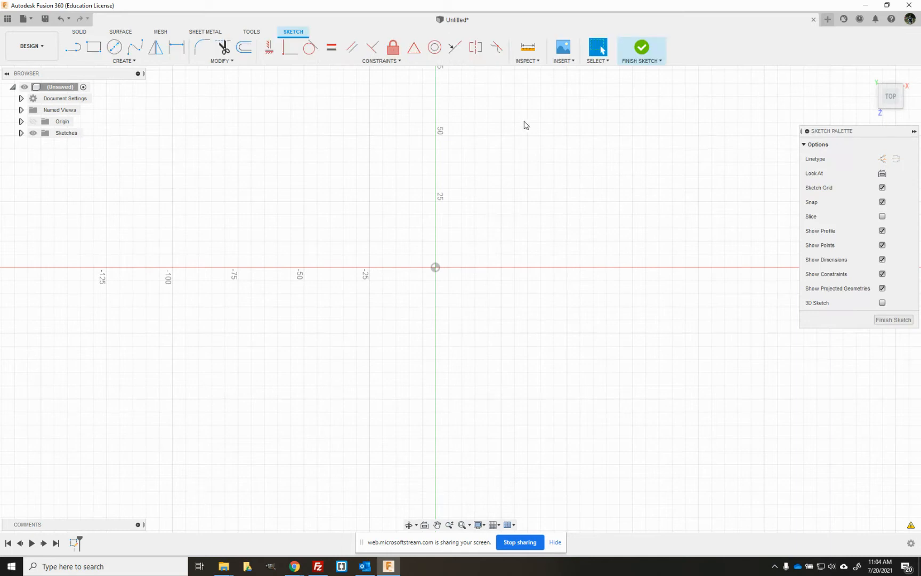
{"action": "mouse_move", "coordinate": [901, 99]}
{"action": "left_click", "coordinate": [438, 525]}
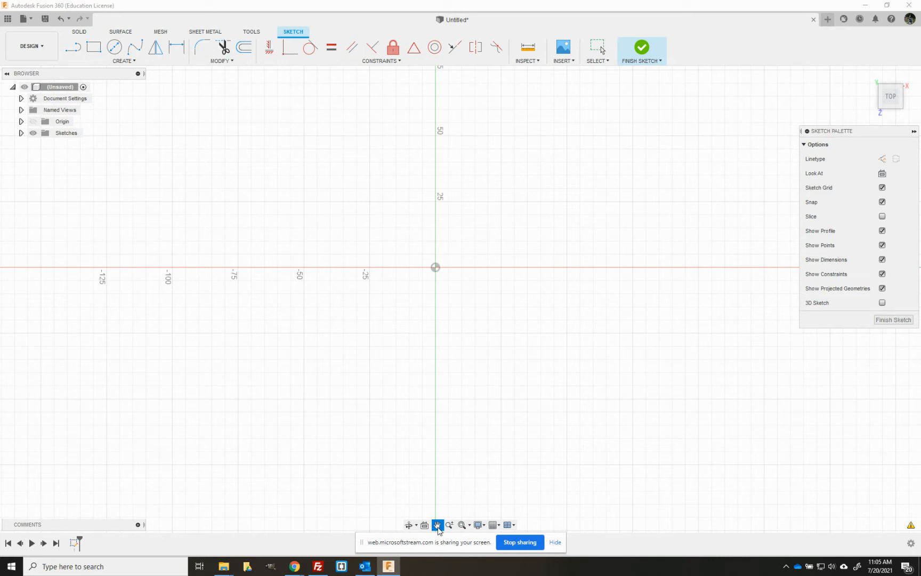
{"action": "left_click_drag", "start_coordinate": [446, 298], "coordinate": [442, 432]}
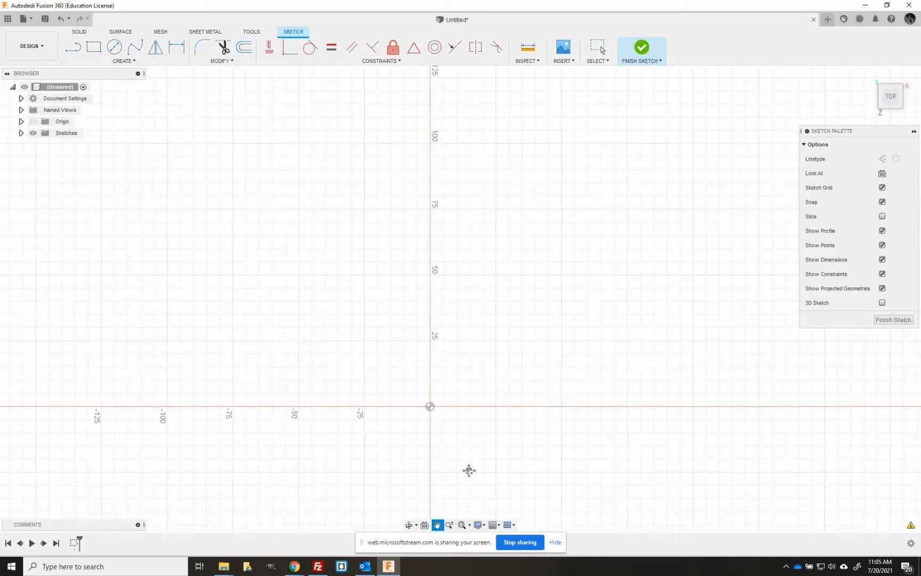
{"action": "key", "text": "Escape"}
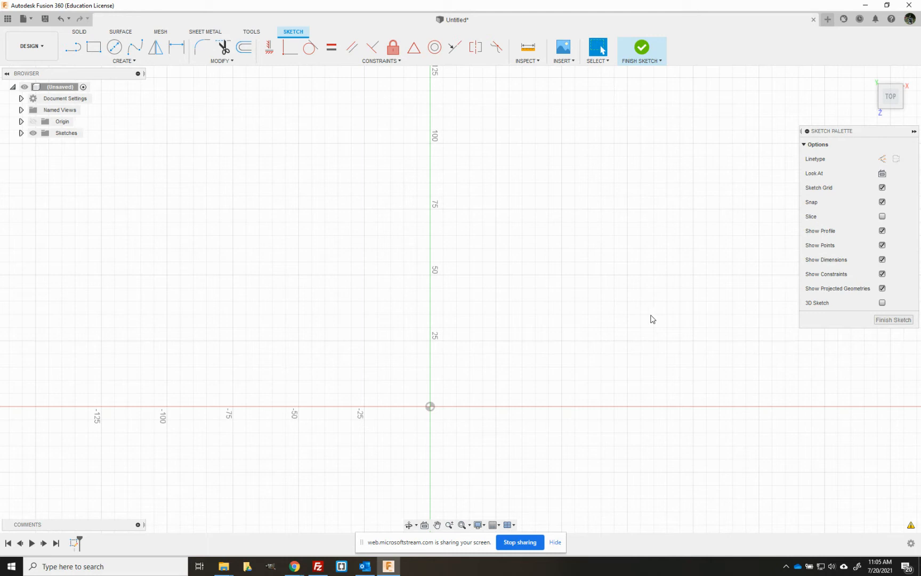
Step: Expand the document settings to check the design's units, then collapse them
{"action": "left_click", "coordinate": [71, 53]}
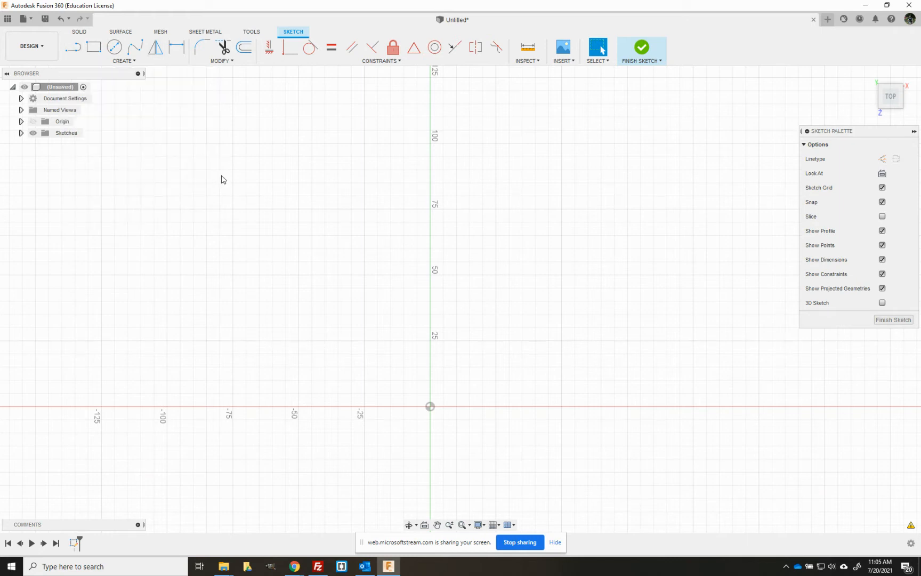
{"action": "left_click", "coordinate": [21, 99]}
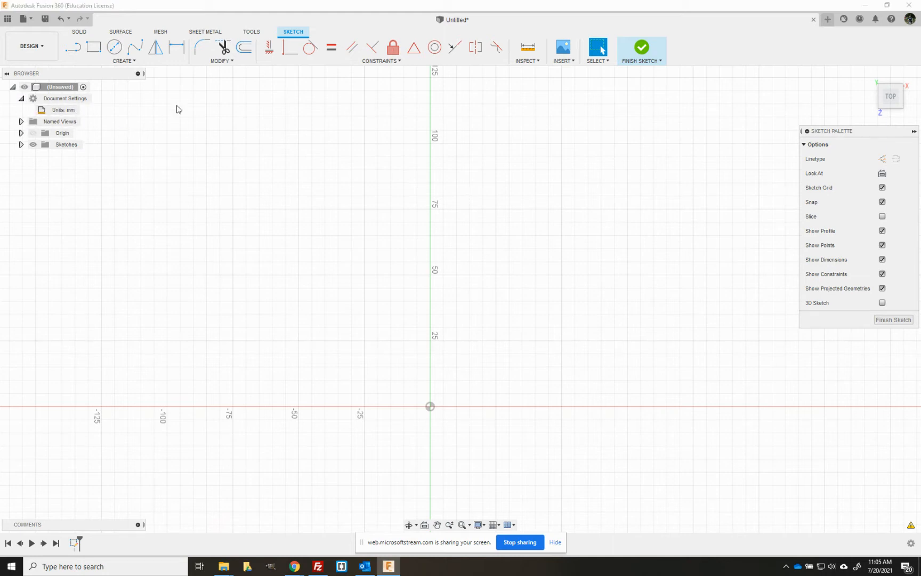
{"action": "left_click", "coordinate": [22, 99]}
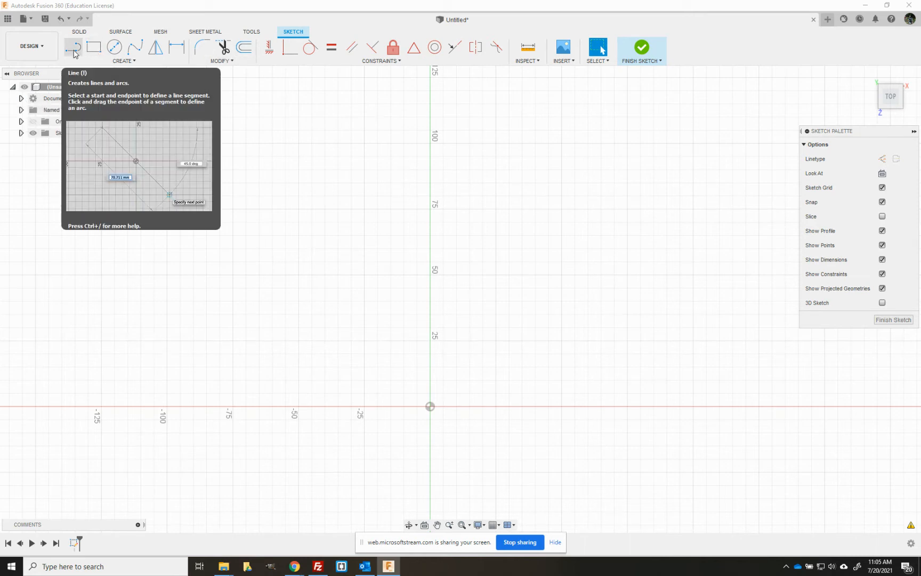
{"action": "left_click", "coordinate": [122, 61]}
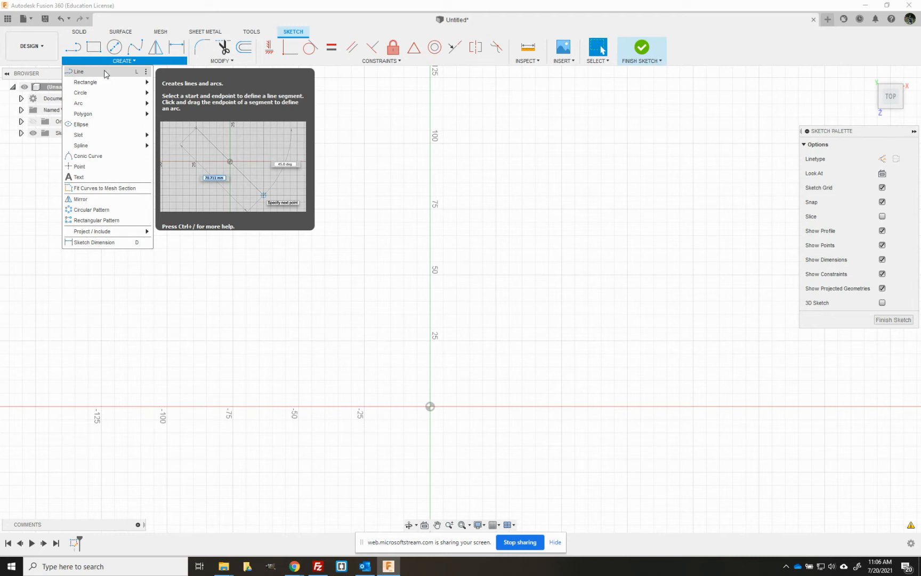
{"action": "left_click", "coordinate": [592, 196]}
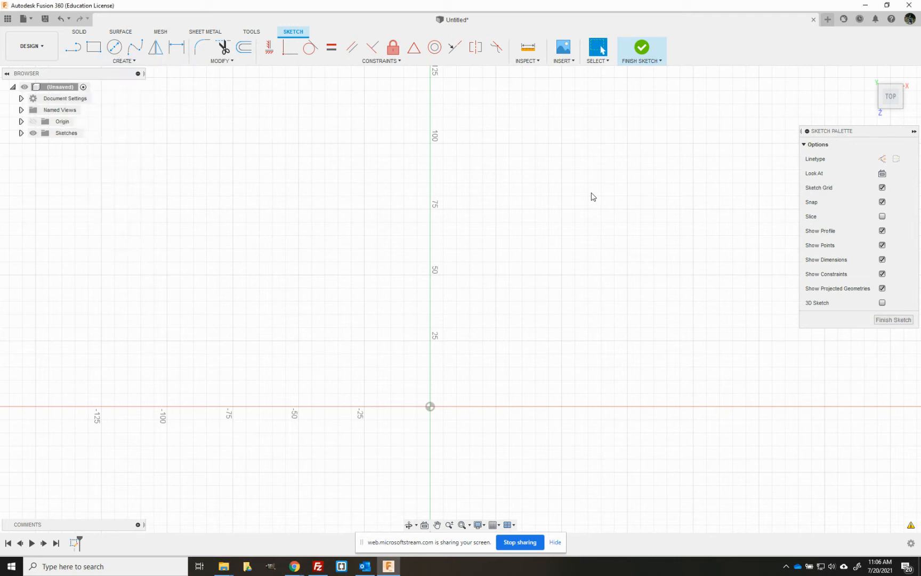
{"action": "right_click", "coordinate": [356, 218]}
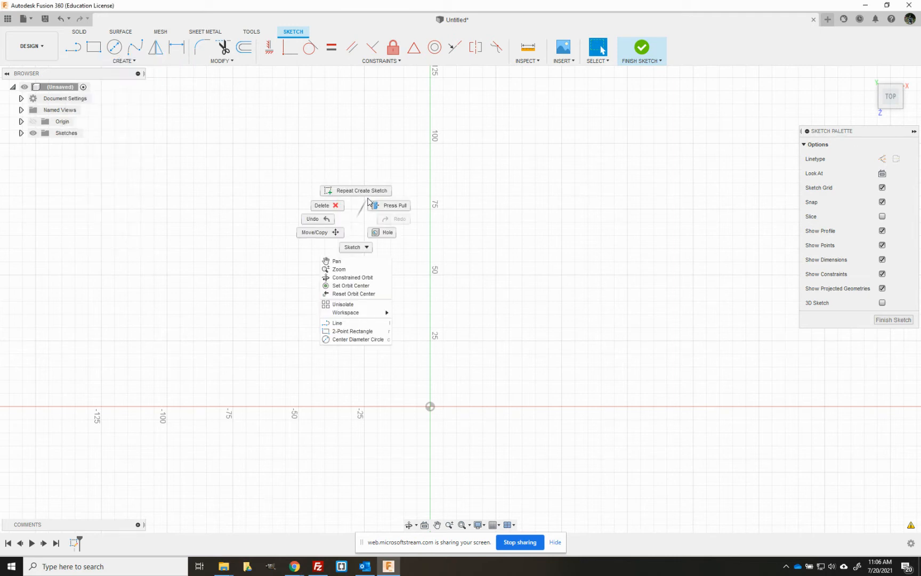
{"action": "left_click", "coordinate": [353, 247]}
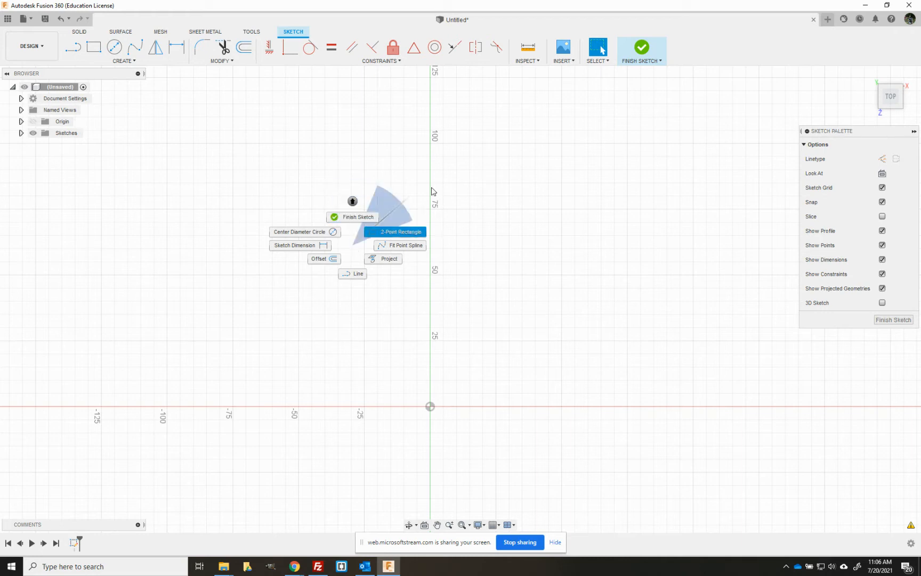
{"action": "left_click", "coordinate": [552, 172]}
{"action": "right_click", "coordinate": [339, 222]}
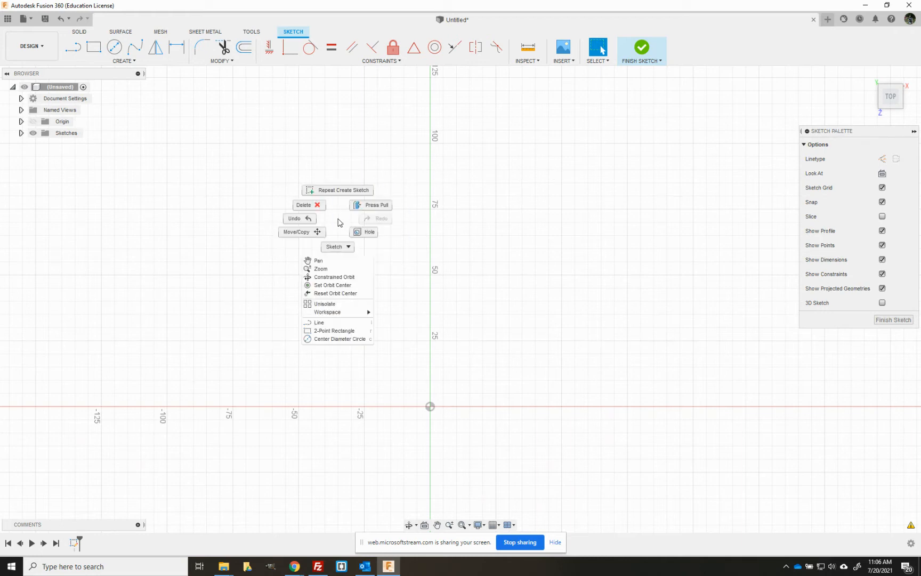
{"action": "left_click", "coordinate": [339, 246]}
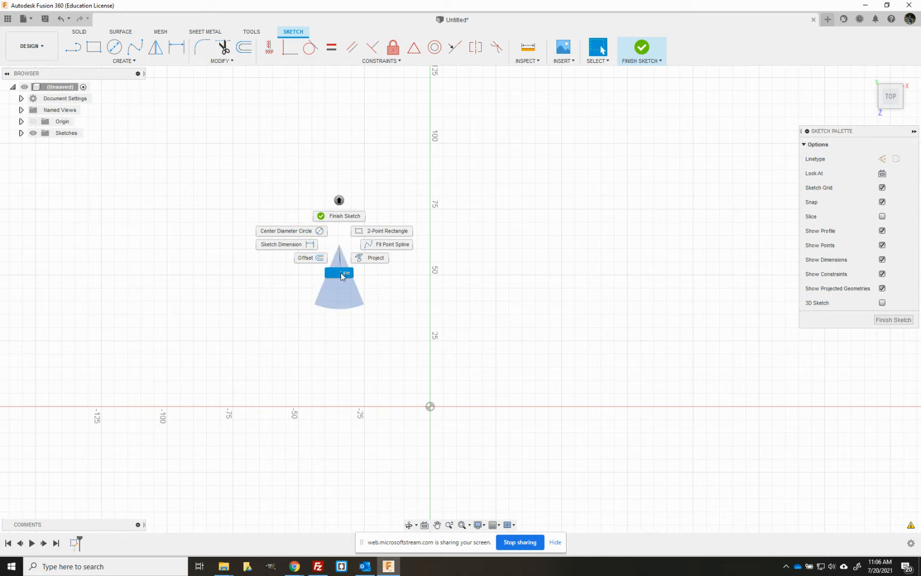
{"action": "left_click", "coordinate": [539, 170]}
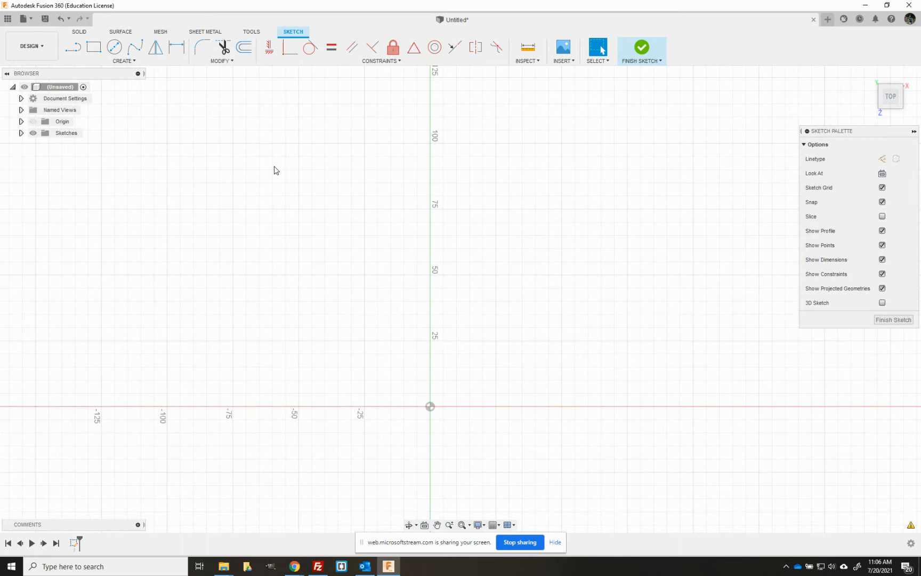
{"action": "key", "text": "l"}
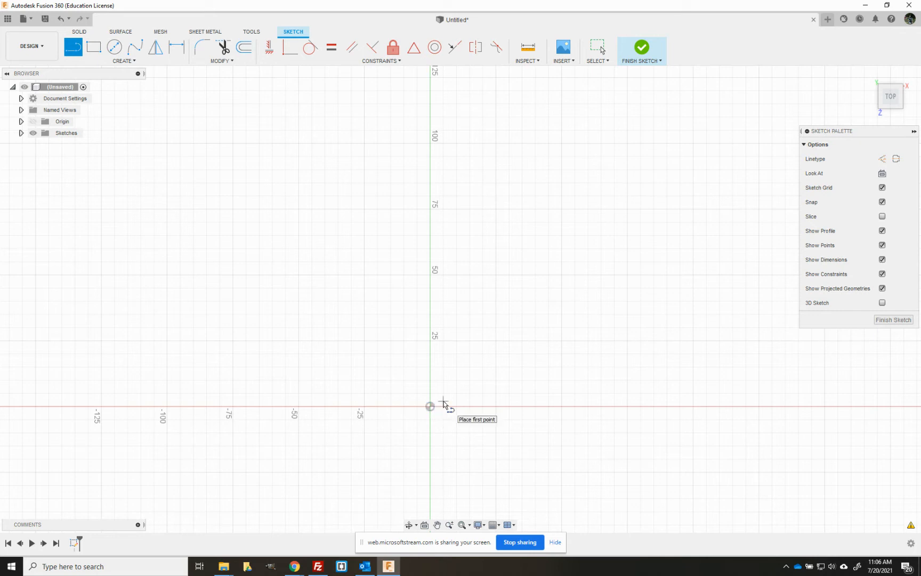
{"action": "key", "text": "Escape"}
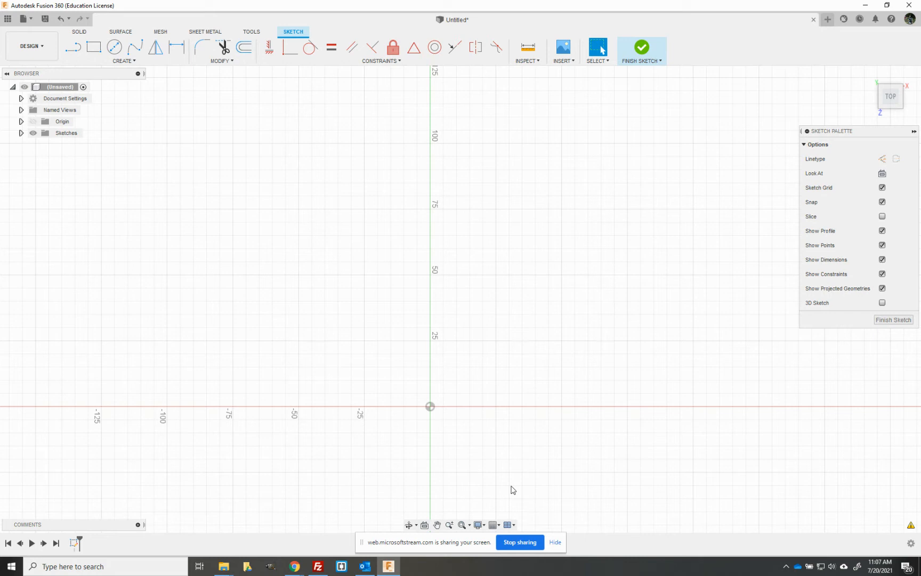
{"action": "left_click", "coordinate": [500, 526]}
Step: Draw a 95 mm line from the origin at an angle of 135 degrees
{"action": "left_click", "coordinate": [74, 48]}
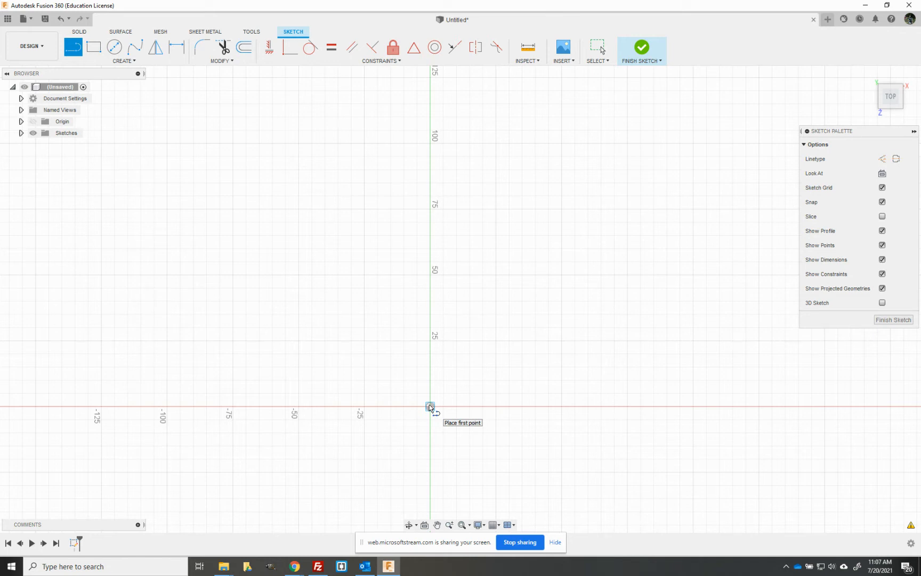
{"action": "left_click", "coordinate": [430, 408]}
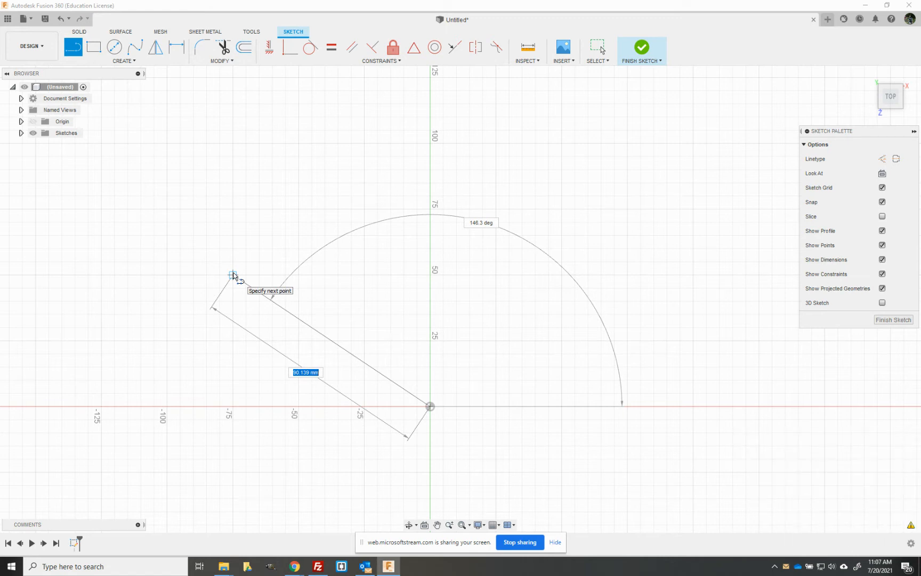
{"action": "type", "text": "95"}
{"action": "key", "text": "Tab"}
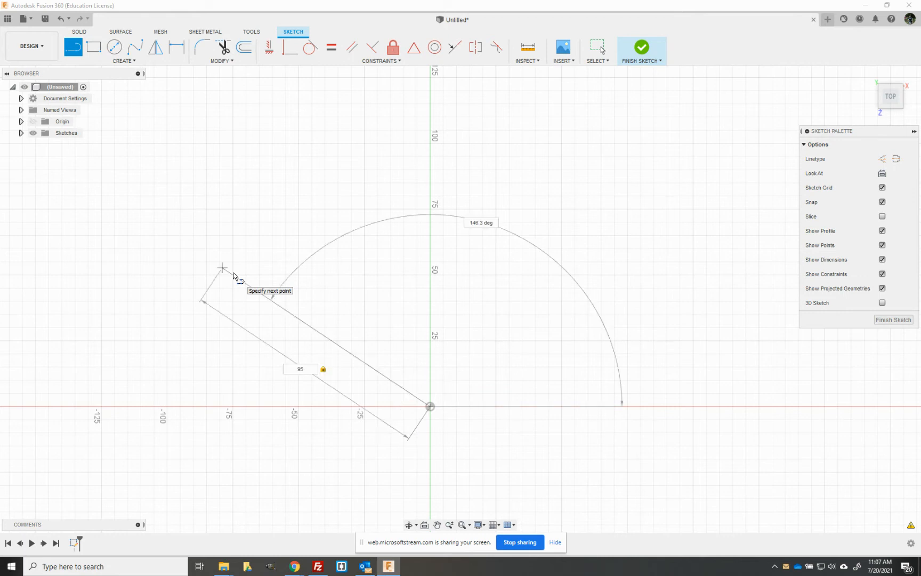
{"action": "key", "text": "Tab"}
{"action": "type", "text": "135"}
{"action": "key", "text": "Tab"}
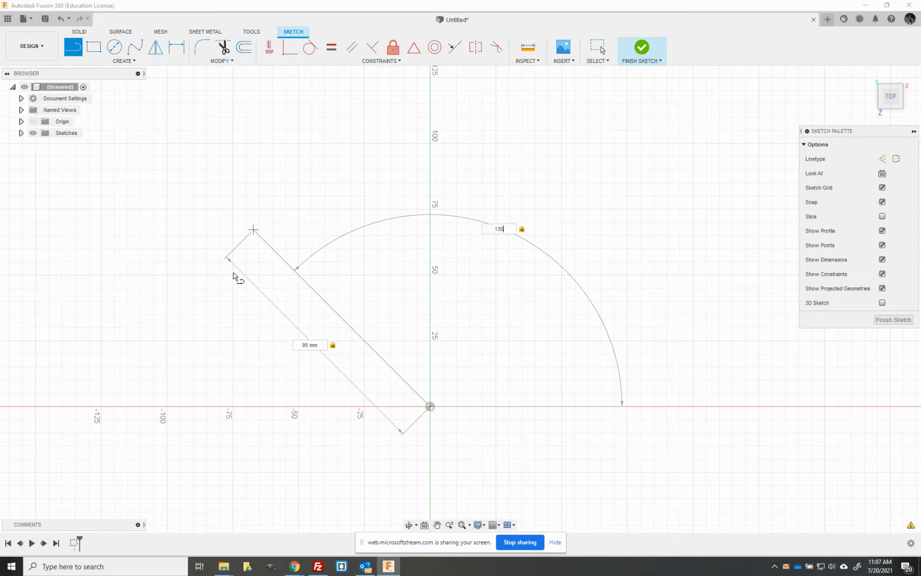
{"action": "key", "text": "Return"}
{"action": "key", "text": "Escape"}
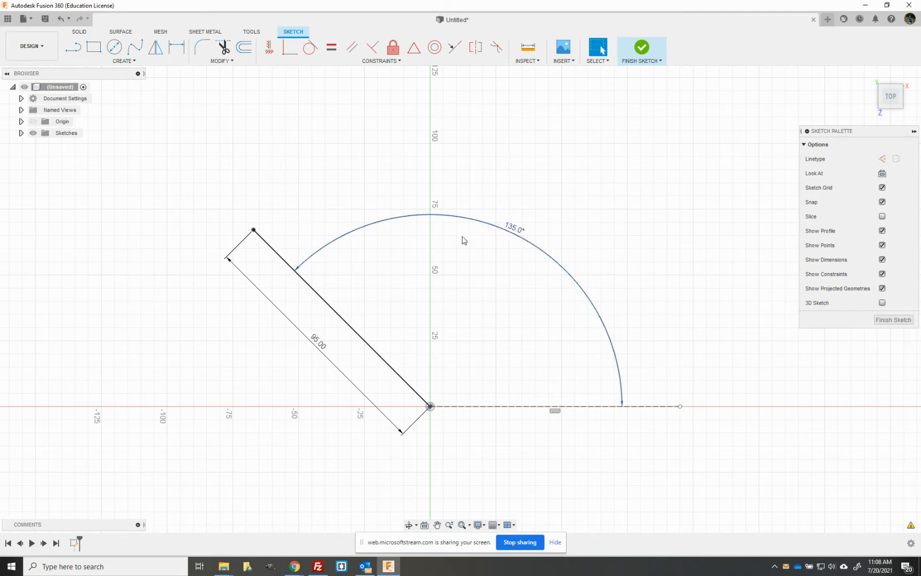
Step: Move the 95 mm length dimension and the 135° angle dimension away from the line
{"action": "left_click", "coordinate": [318, 349]}
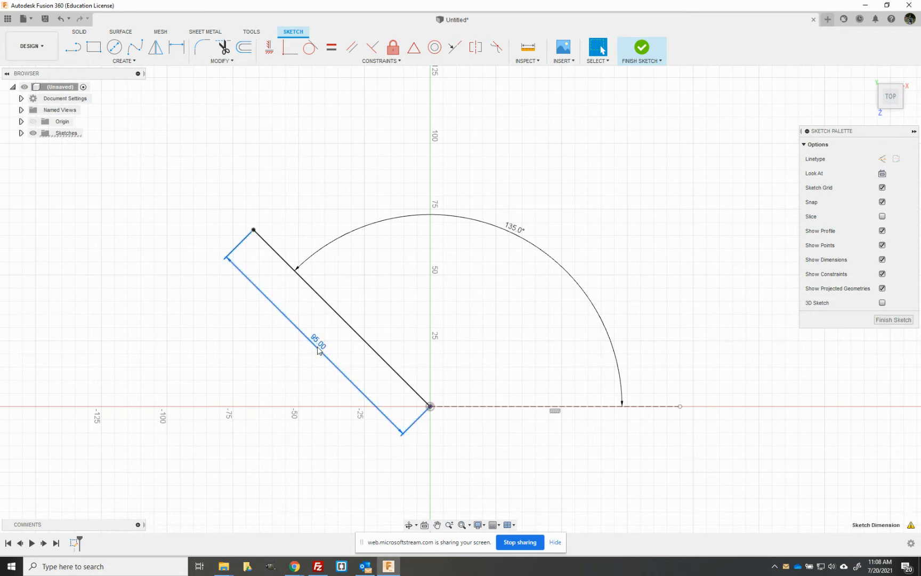
{"action": "left_click_drag", "start_coordinate": [318, 350], "coordinate": [224, 411]}
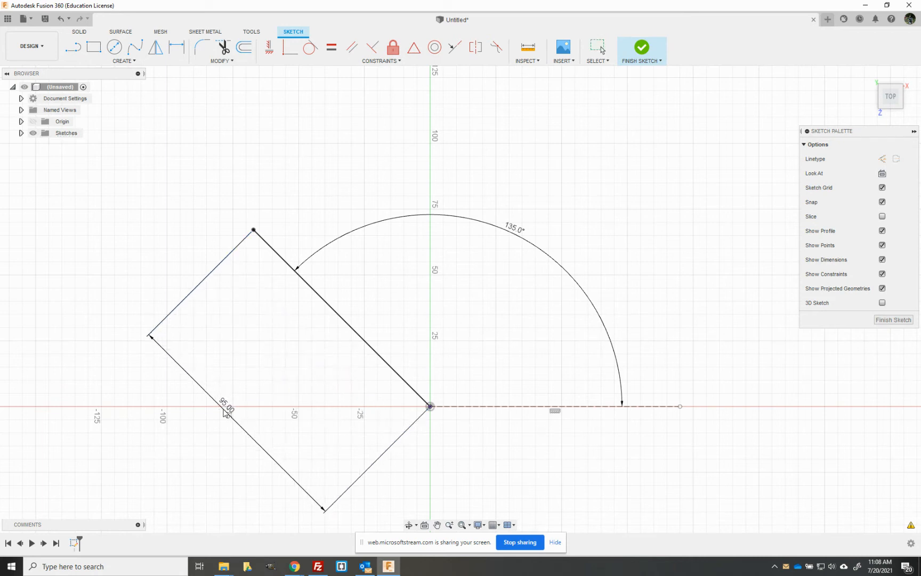
{"action": "left_click", "coordinate": [506, 234]}
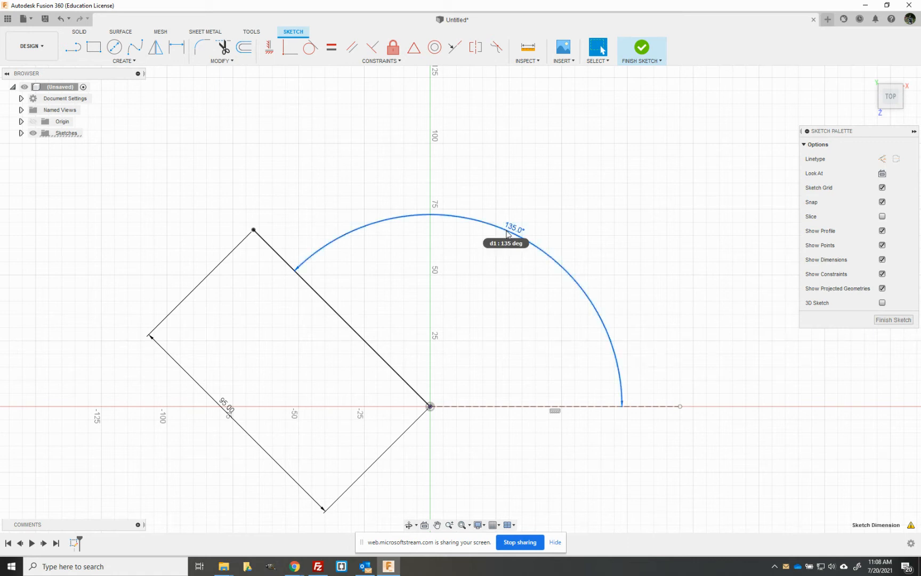
{"action": "left_click_drag", "start_coordinate": [504, 243], "coordinate": [415, 436]}
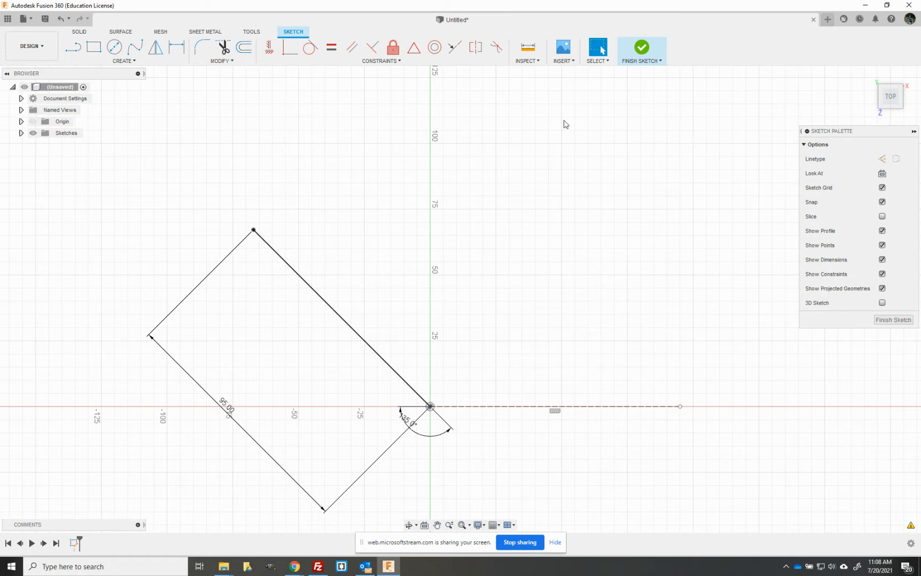
Step: Draw a closed chain of lines from the end of the 95 mm line through several points along the upper right and back to the origin
{"action": "left_click", "coordinate": [79, 51]}
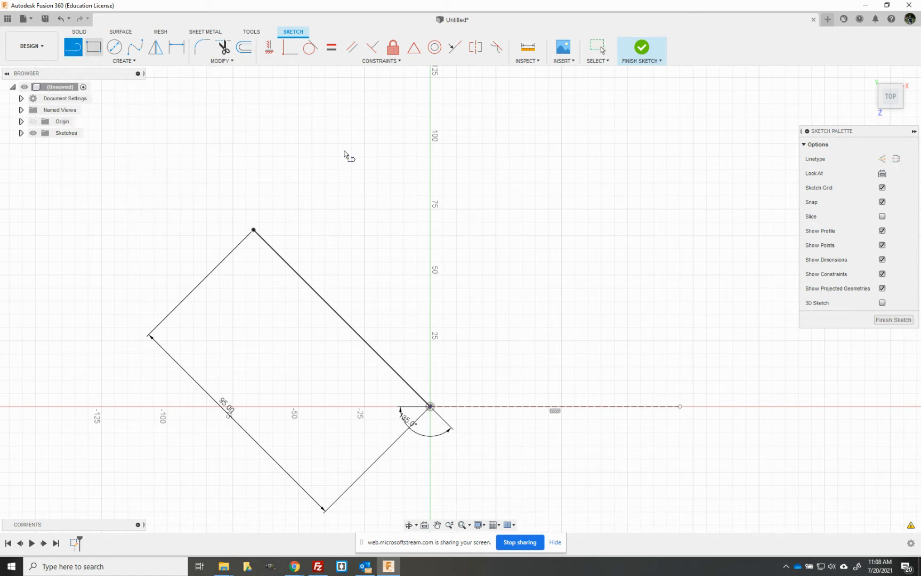
{"action": "left_click", "coordinate": [253, 230]}
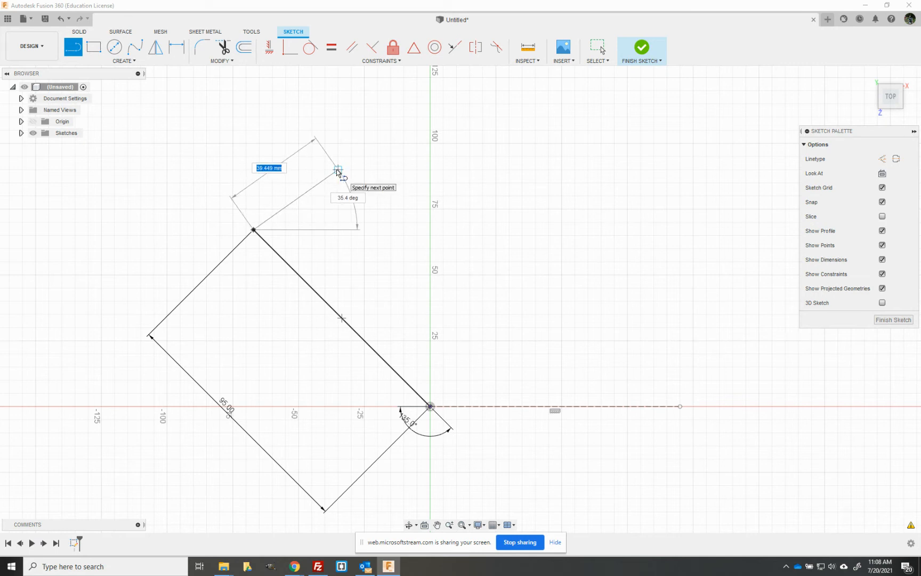
{"action": "left_click", "coordinate": [428, 79]}
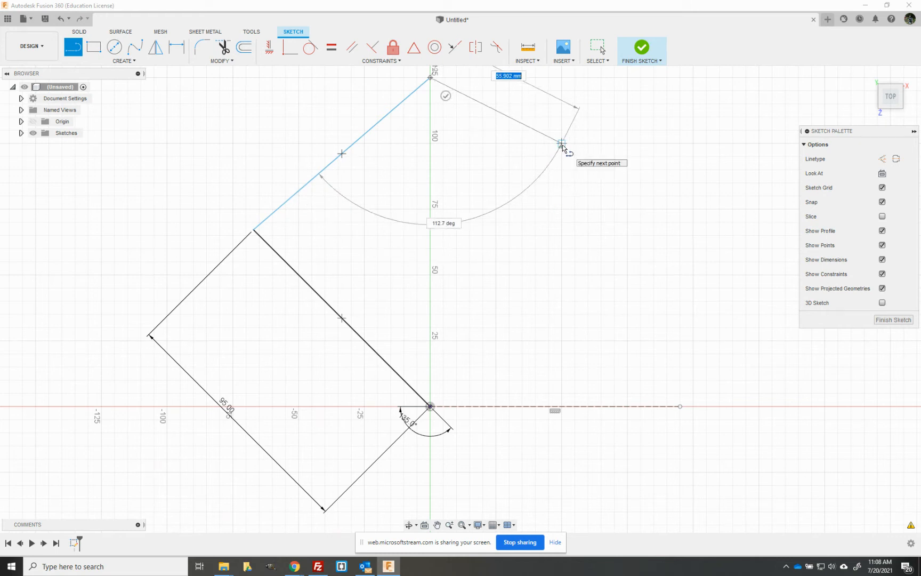
{"action": "left_click", "coordinate": [562, 144]}
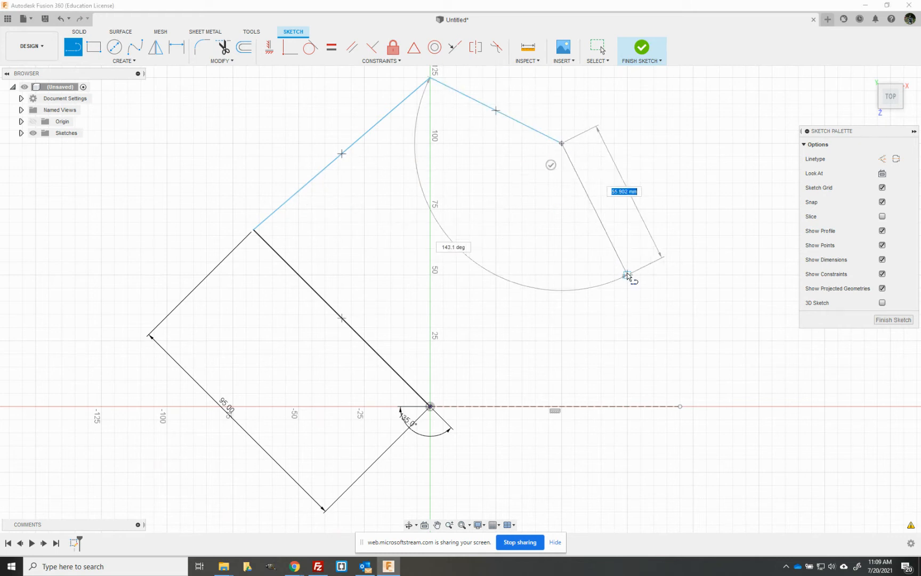
{"action": "left_click", "coordinate": [627, 275]}
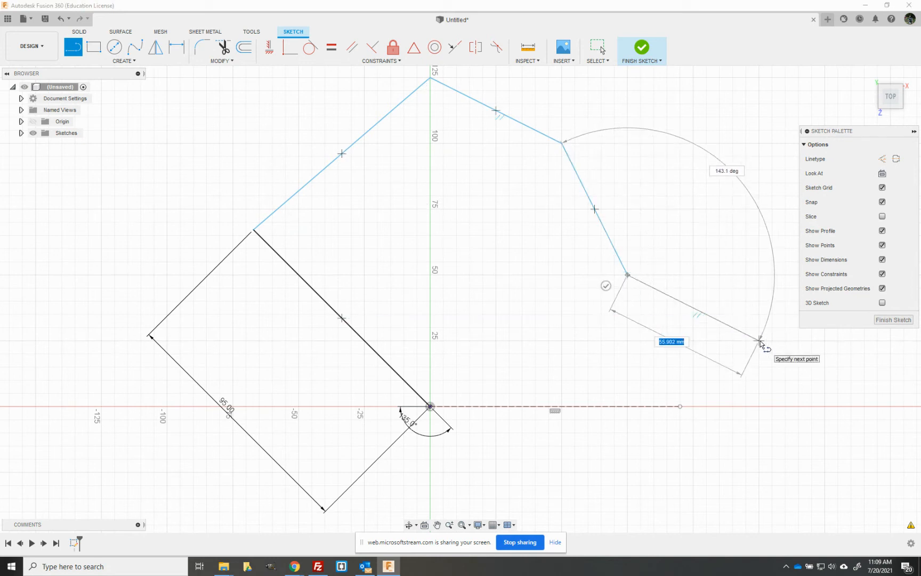
{"action": "left_click", "coordinate": [759, 341]}
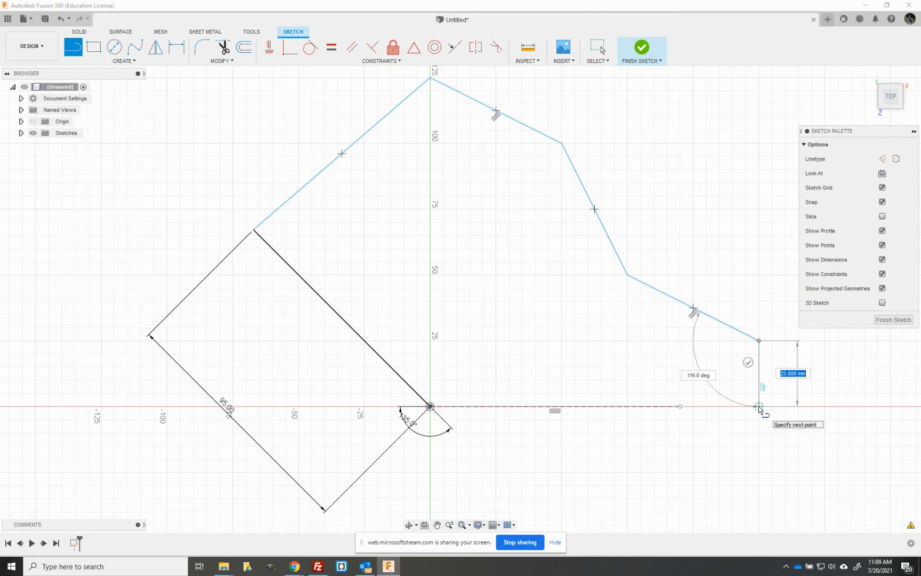
{"action": "left_click", "coordinate": [758, 406]}
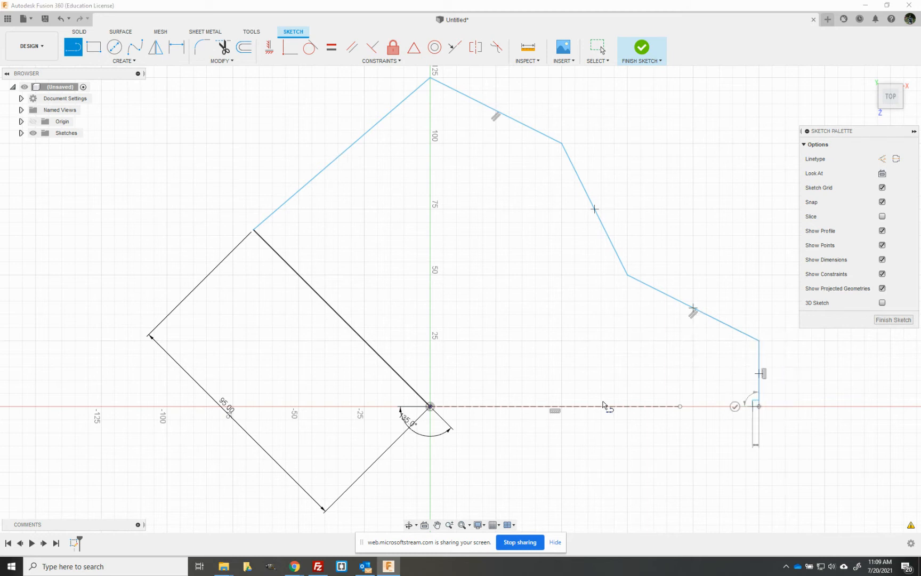
{"action": "left_click", "coordinate": [431, 406]}
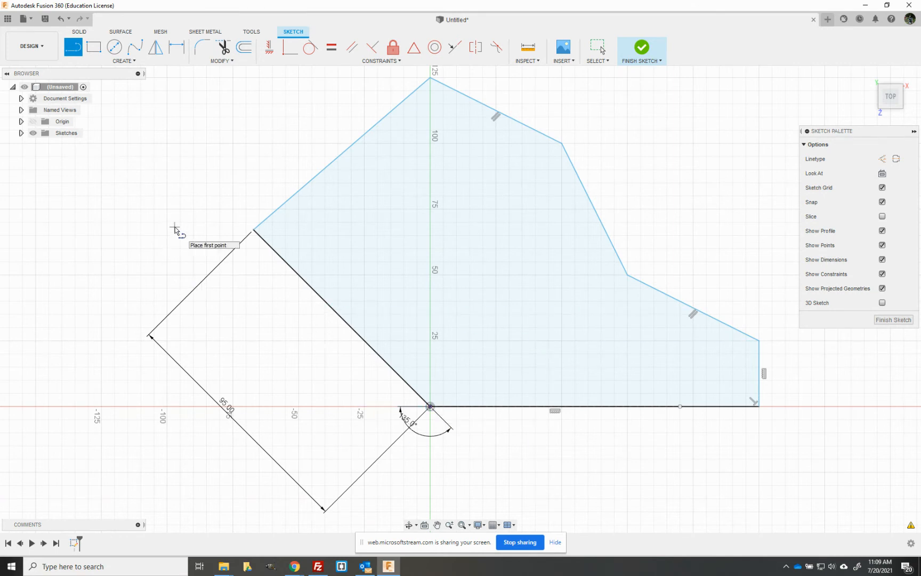
{"action": "key", "text": "Escape"}
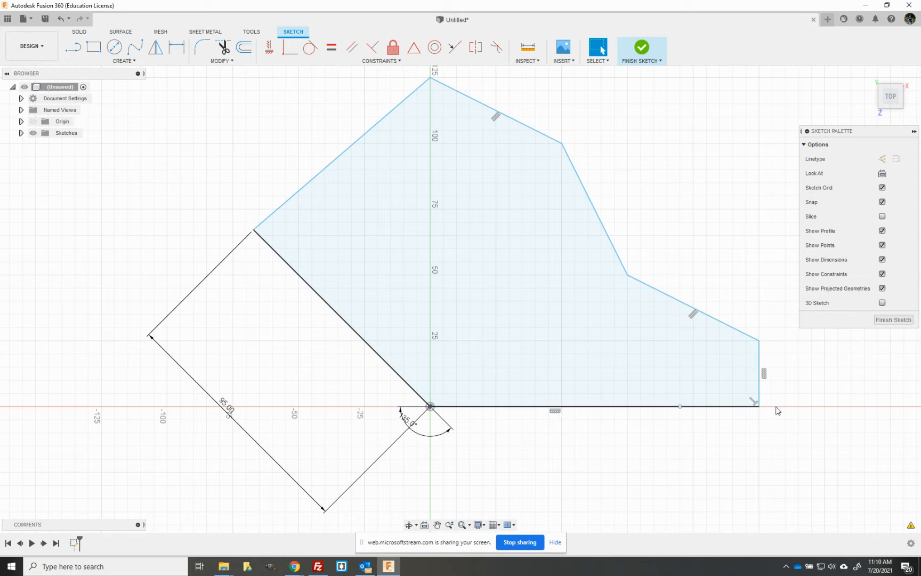
Step: Drag the short vertical edge of the outline outward to the right to show it is unconstrained
{"action": "left_click", "coordinate": [576, 407]}
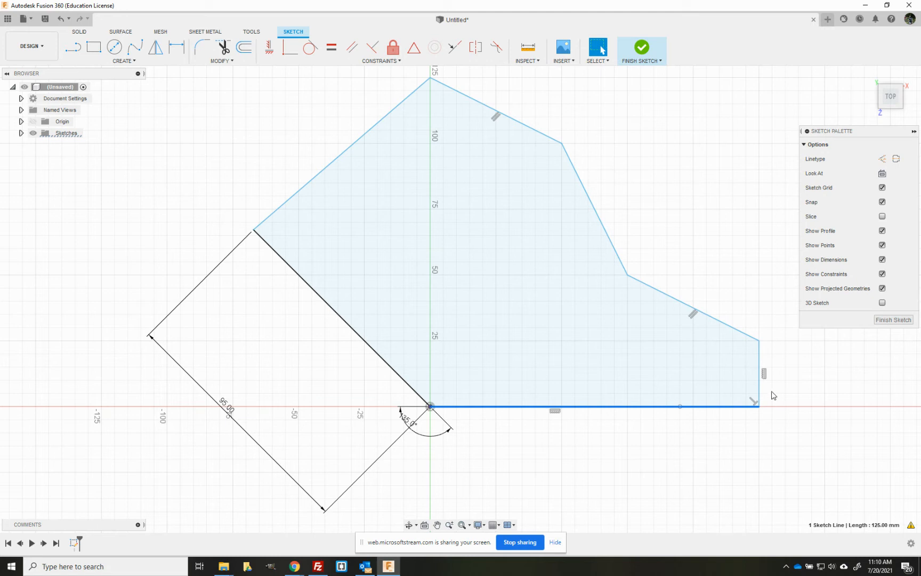
{"action": "left_click", "coordinate": [761, 383]}
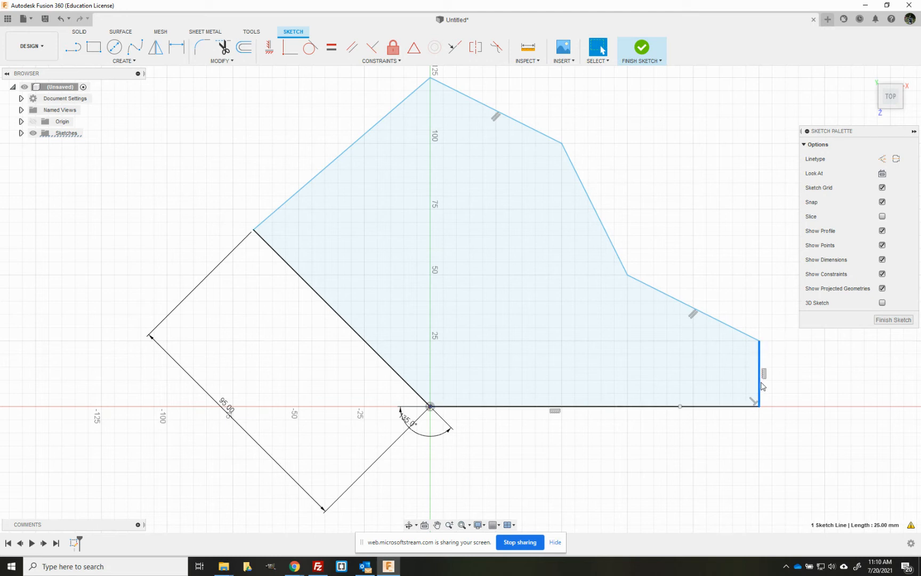
{"action": "mouse_move", "coordinate": [762, 385]}
{"action": "left_mouse_down"}
{"action": "mouse_move", "coordinate": [866, 393]}
{"action": "mouse_move", "coordinate": [803, 392]}
{"action": "mouse_move", "coordinate": [851, 397]}
{"action": "left_mouse_up"}
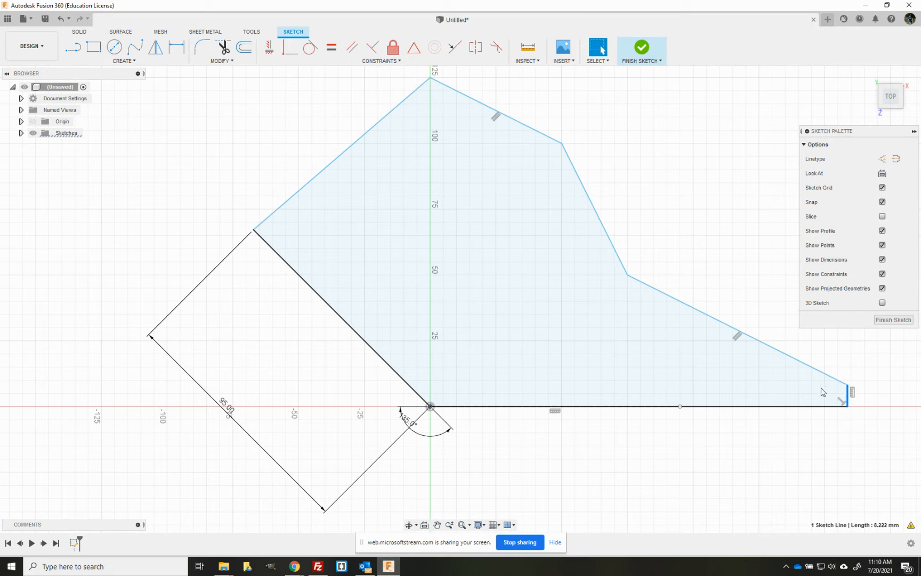
Step: Drag the lower sloped edge of the outline upward, then clear the selection
{"action": "left_click", "coordinate": [723, 328]}
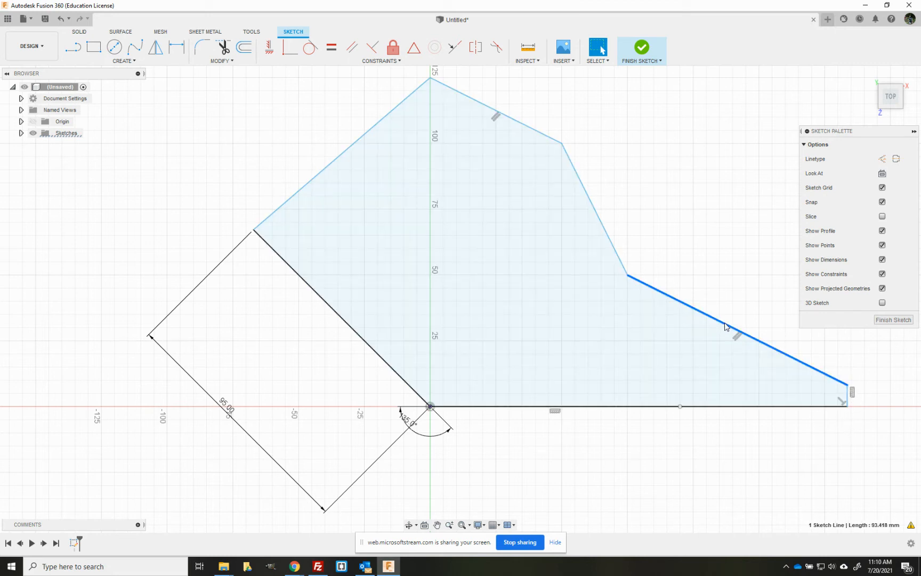
{"action": "mouse_move", "coordinate": [727, 323]}
{"action": "left_mouse_down"}
{"action": "mouse_move", "coordinate": [734, 297]}
{"action": "mouse_move", "coordinate": [734, 308]}
{"action": "left_mouse_up"}
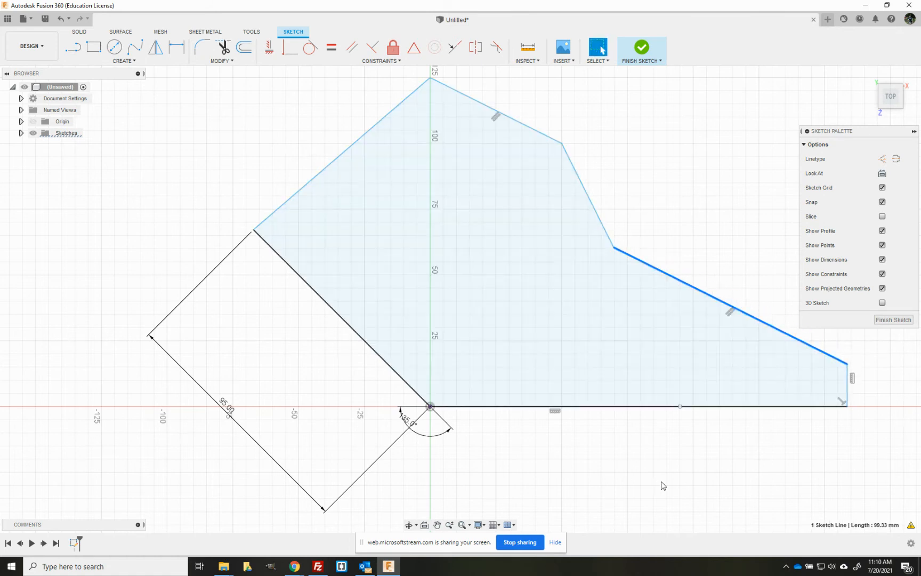
{"action": "left_click", "coordinate": [665, 469]}
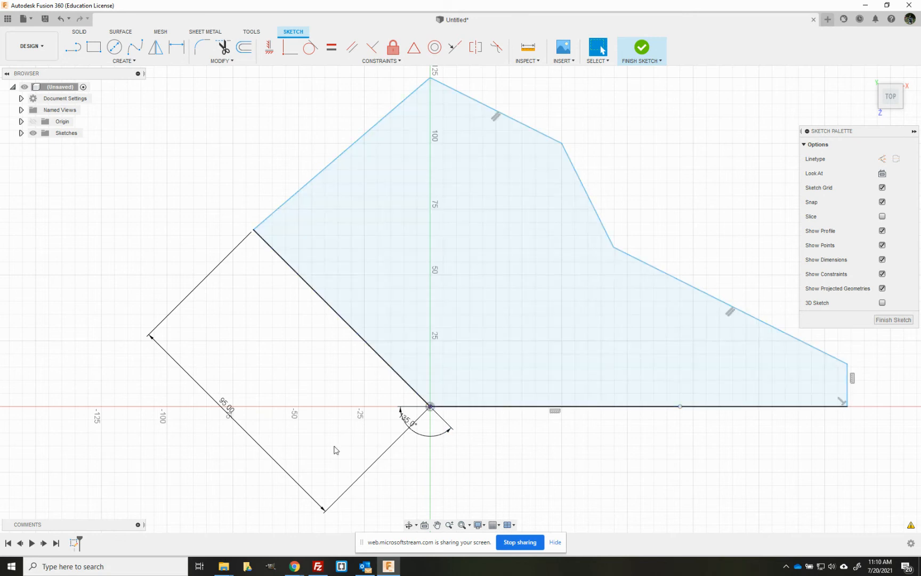
Step: Set the angled line's length dimension to 100 mm
{"action": "left_click", "coordinate": [229, 413]}
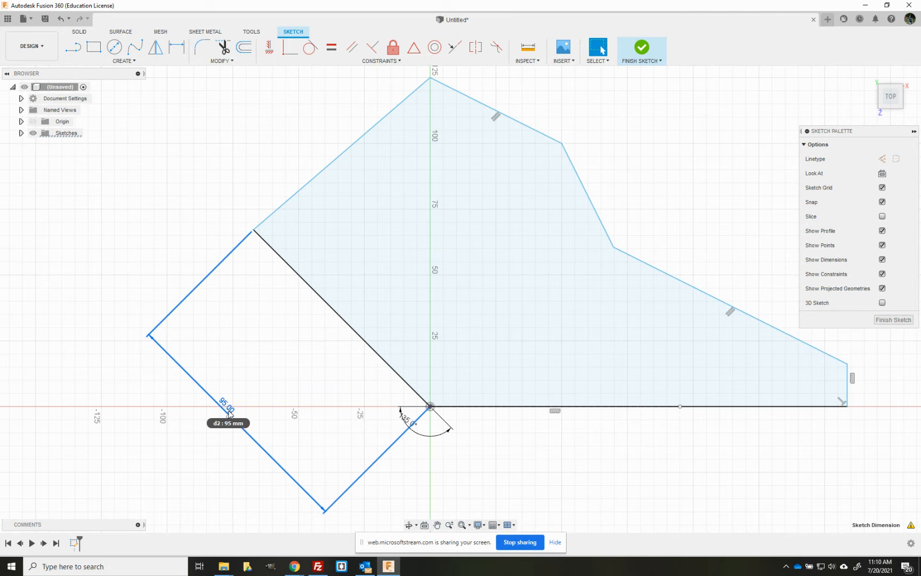
{"action": "double_click", "coordinate": [229, 413]}
{"action": "type", "text": "100"}
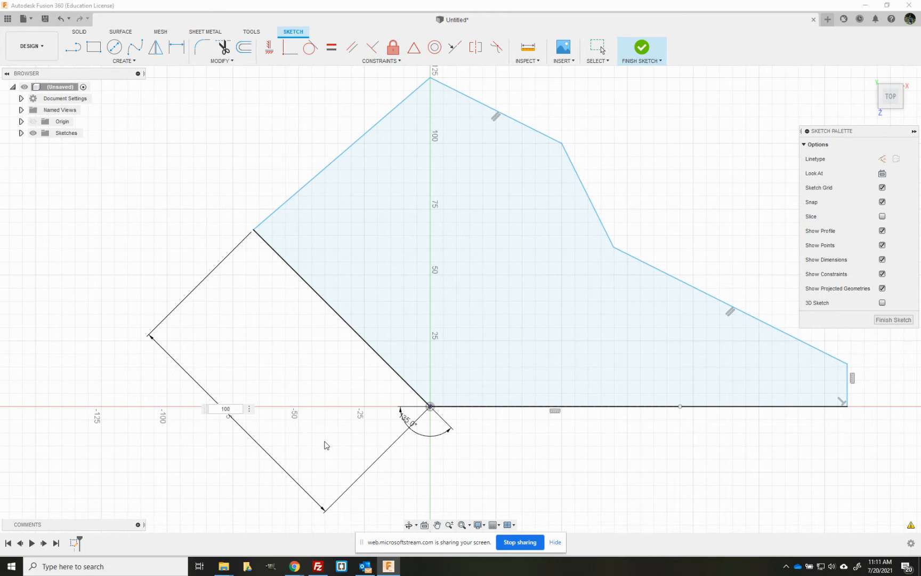
{"action": "key", "text": "Return"}
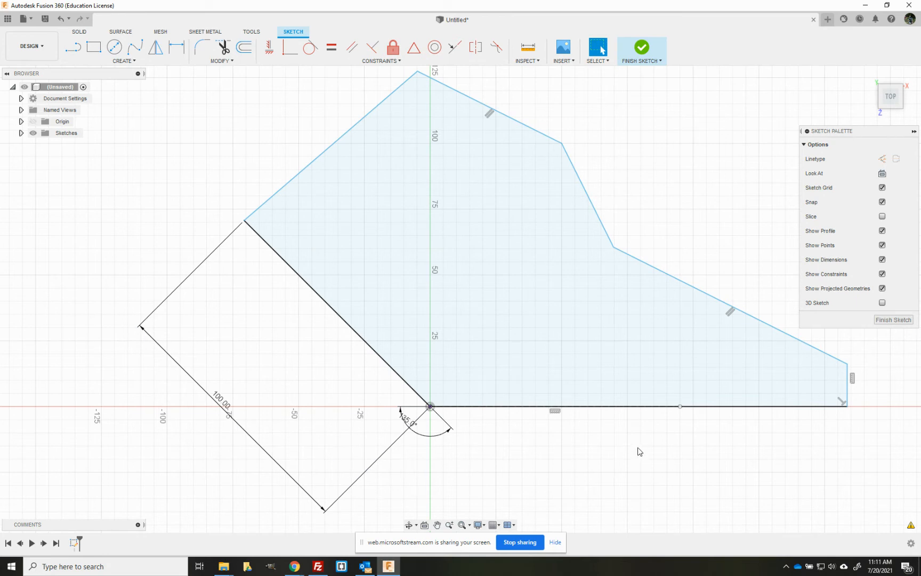
Step: Create a new design, start a sketch on its XY ground plane and pan the sketch area upward
{"action": "left_click", "coordinate": [827, 20]}
{"action": "left_click", "coordinate": [827, 21]}
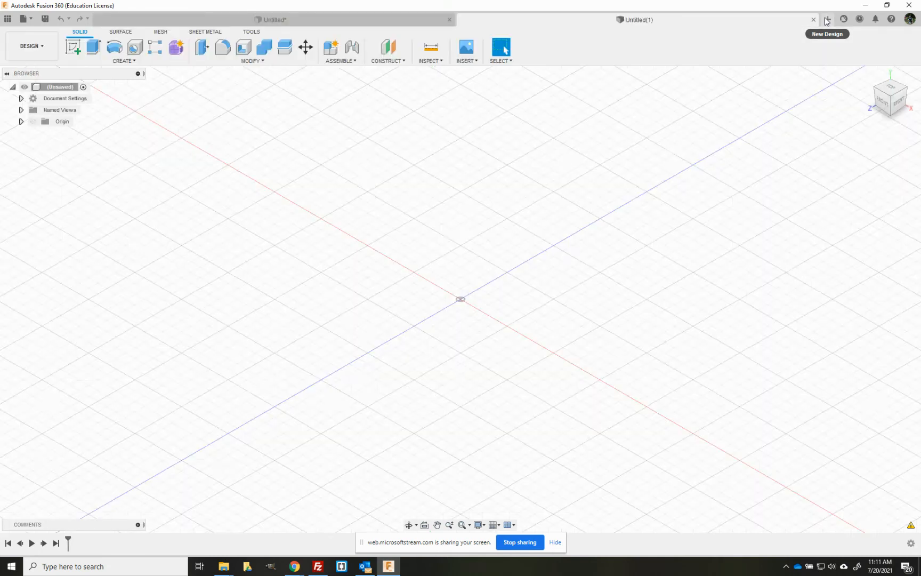
{"action": "left_click", "coordinate": [73, 48]}
{"action": "left_click", "coordinate": [460, 323]}
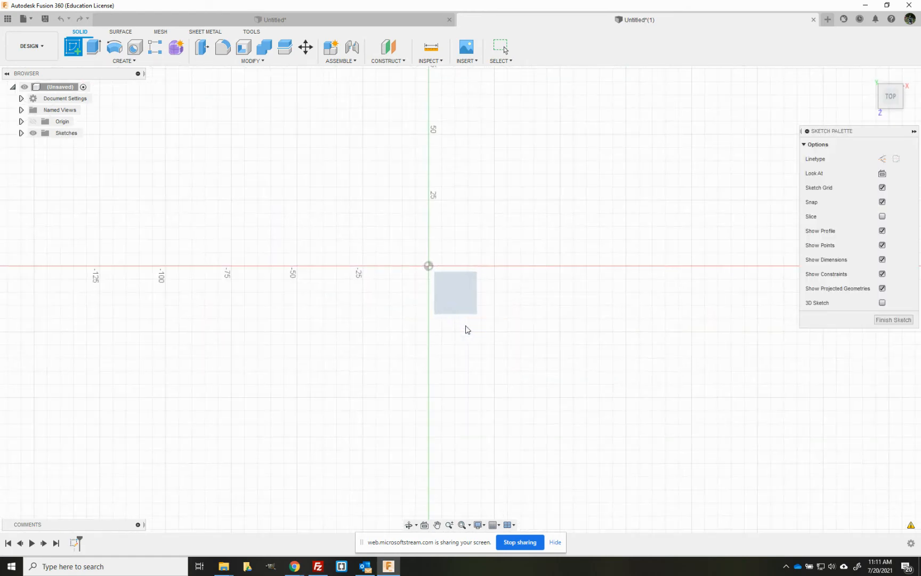
{"action": "left_click", "coordinate": [437, 525]}
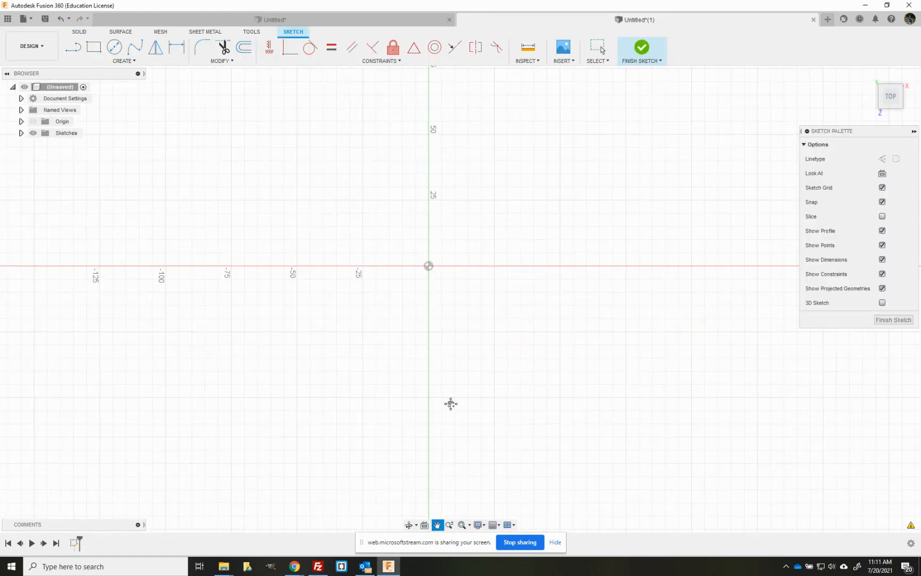
{"action": "left_click_drag", "start_coordinate": [425, 261], "coordinate": [447, 463]}
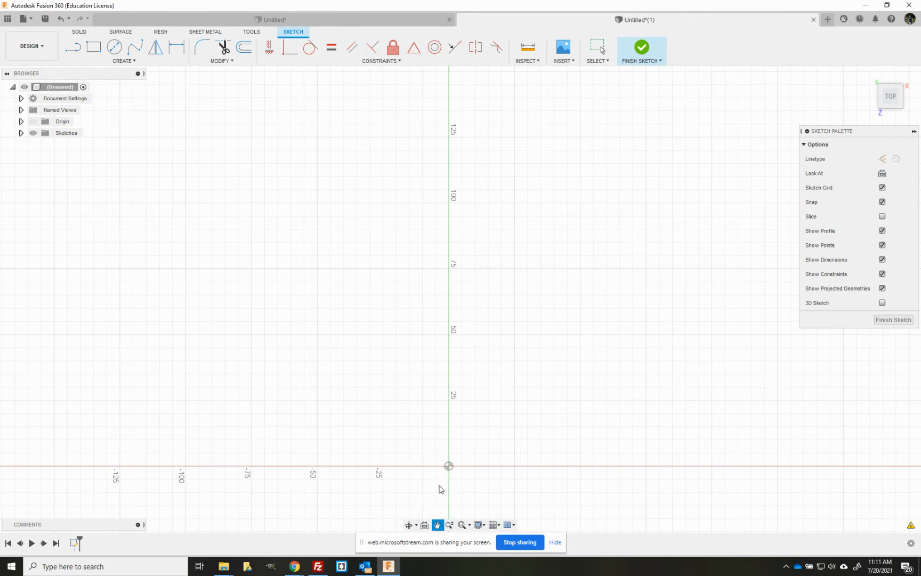
{"action": "key", "text": "Escape"}
Step: Draw a 75 mm line from the origin at 45 degrees and move its length dimension aside
{"action": "left_click", "coordinate": [73, 48]}
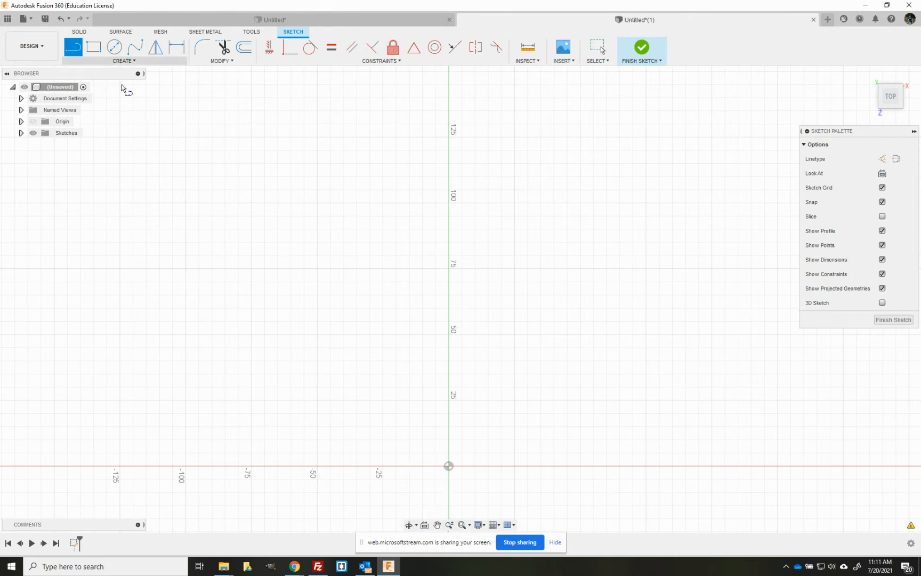
{"action": "left_click", "coordinate": [449, 466]}
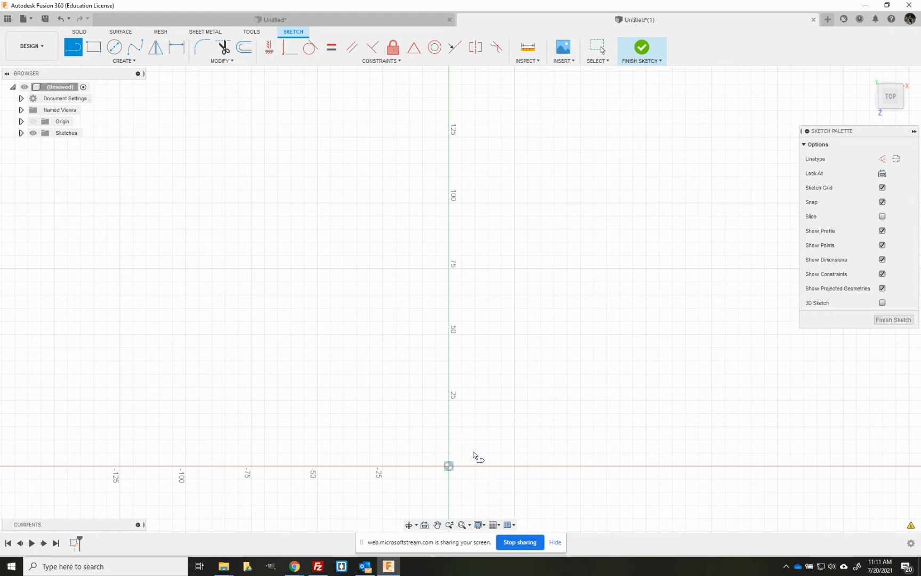
{"action": "type", "text": "75"}
{"action": "key", "text": "Tab"}
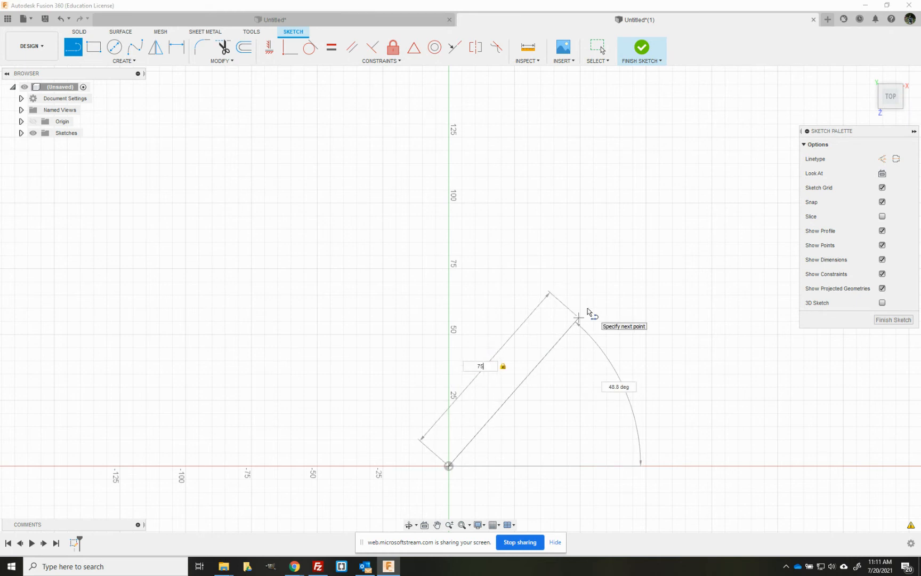
{"action": "key", "text": "Tab"}
{"action": "type", "text": "45"}
{"action": "key", "text": "Tab"}
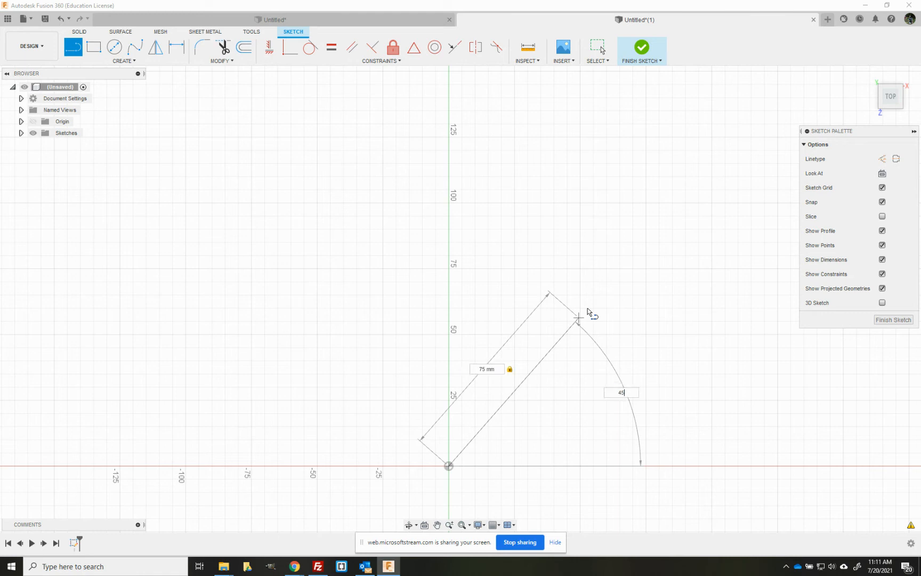
{"action": "key", "text": "Return"}
{"action": "key", "text": "Escape"}
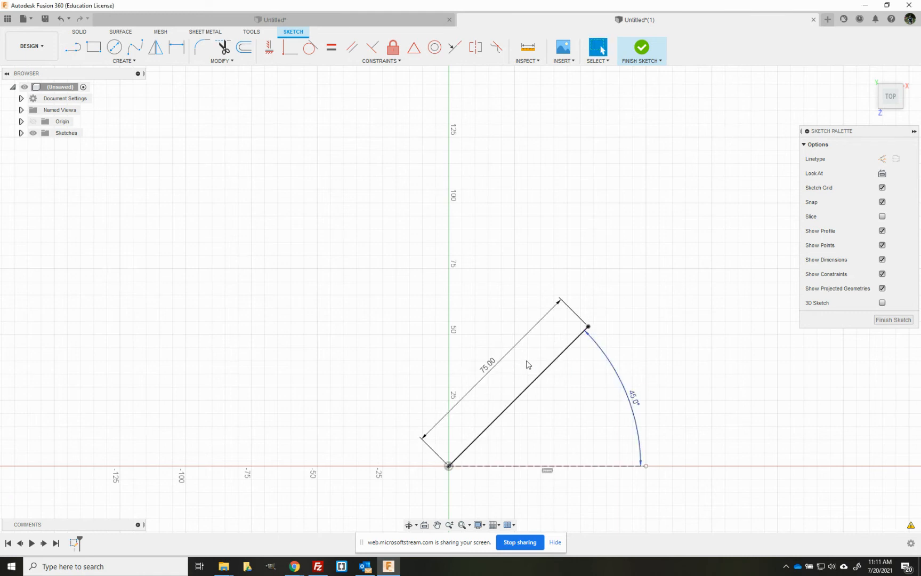
{"action": "left_click_drag", "start_coordinate": [523, 365], "coordinate": [620, 435]}
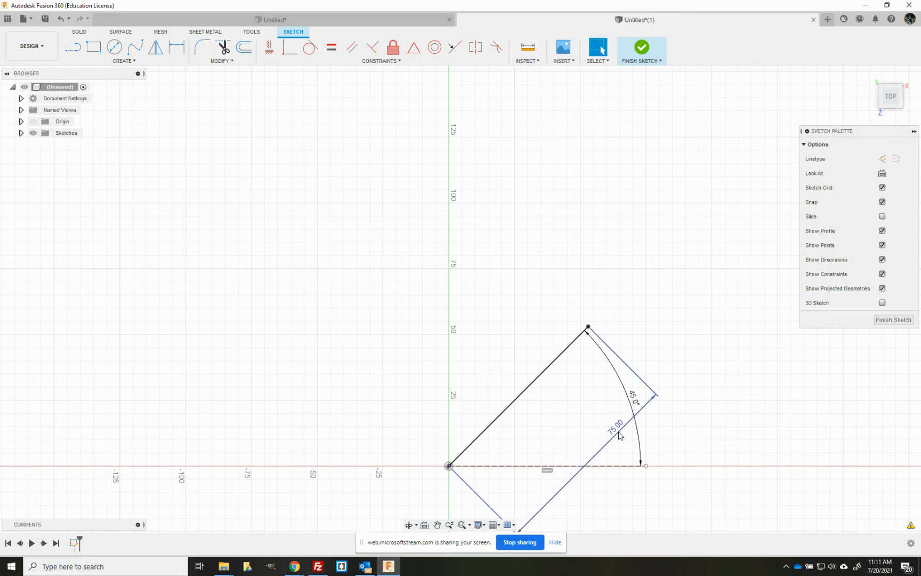
Step: Draw a second 75 mm line from the origin at 135 degrees and move its dimensions away from the line
{"action": "left_click", "coordinate": [77, 56]}
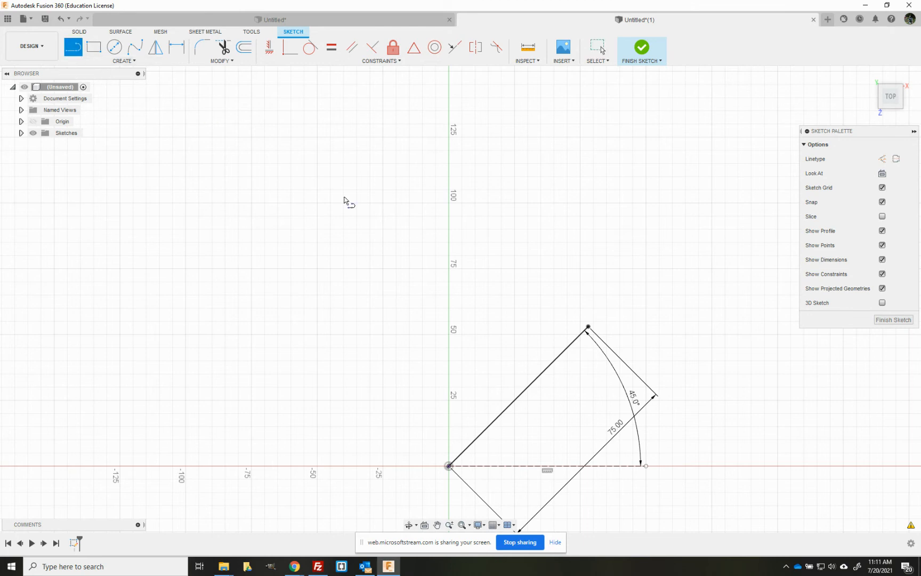
{"action": "left_click", "coordinate": [449, 466]}
{"action": "type", "text": "75"}
{"action": "key", "text": "Tab"}
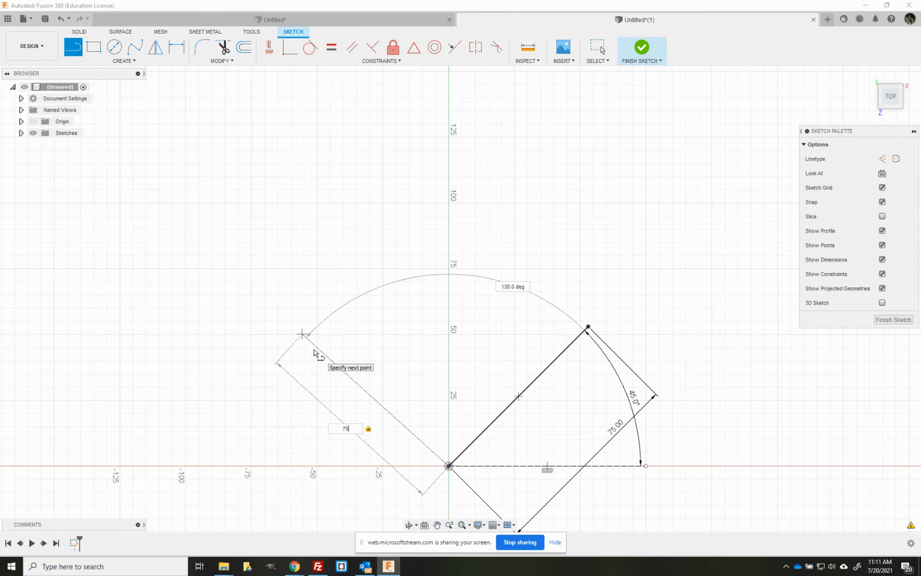
{"action": "key", "text": "Tab"}
{"action": "type", "text": "135"}
{"action": "key", "text": "Tab"}
{"action": "key", "text": "Return"}
{"action": "key", "text": "Escape"}
{"action": "left_click_drag", "start_coordinate": [495, 288], "coordinate": [405, 480]}
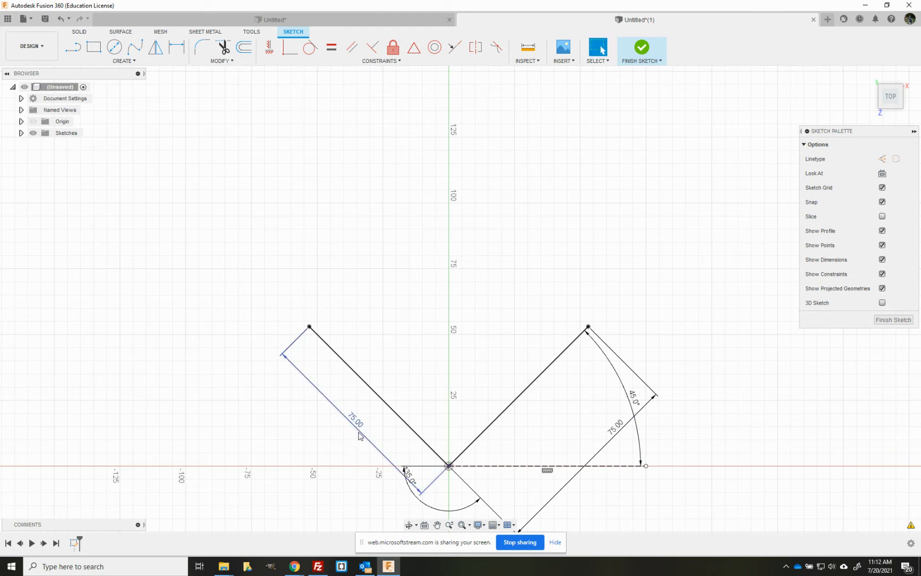
{"action": "left_click_drag", "start_coordinate": [359, 436], "coordinate": [320, 475]}
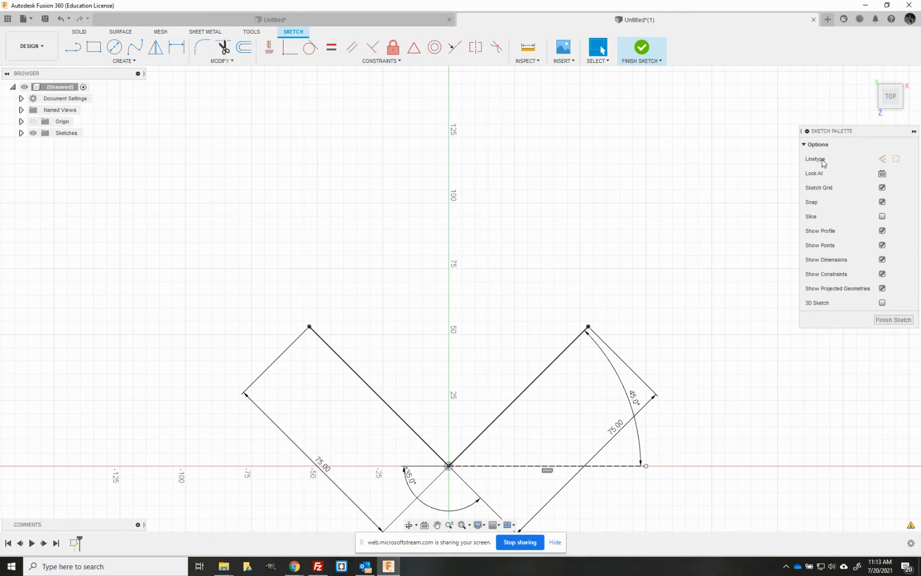
Step: Switch to construction linetype and draw a 75 mm vertical construction line upward from the origin
{"action": "left_click", "coordinate": [882, 158]}
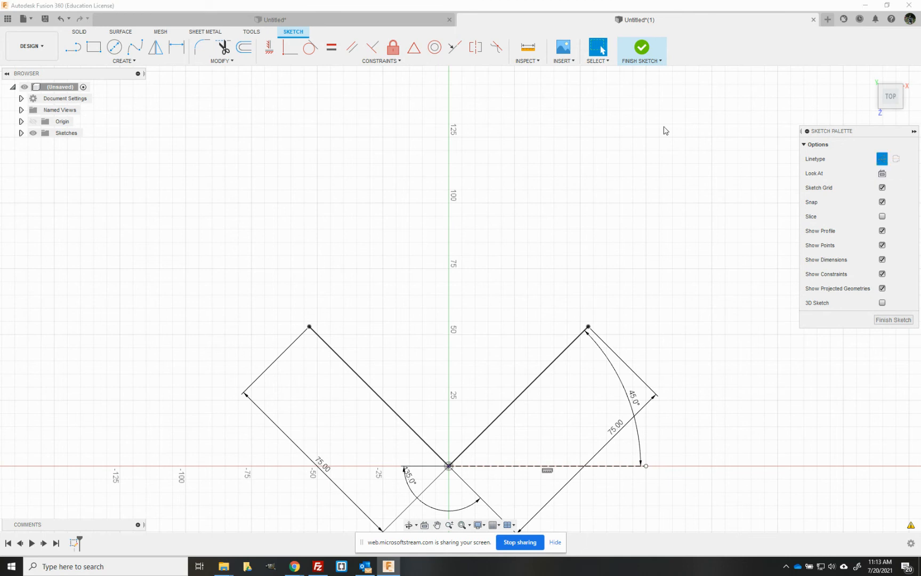
{"action": "left_click", "coordinate": [74, 50]}
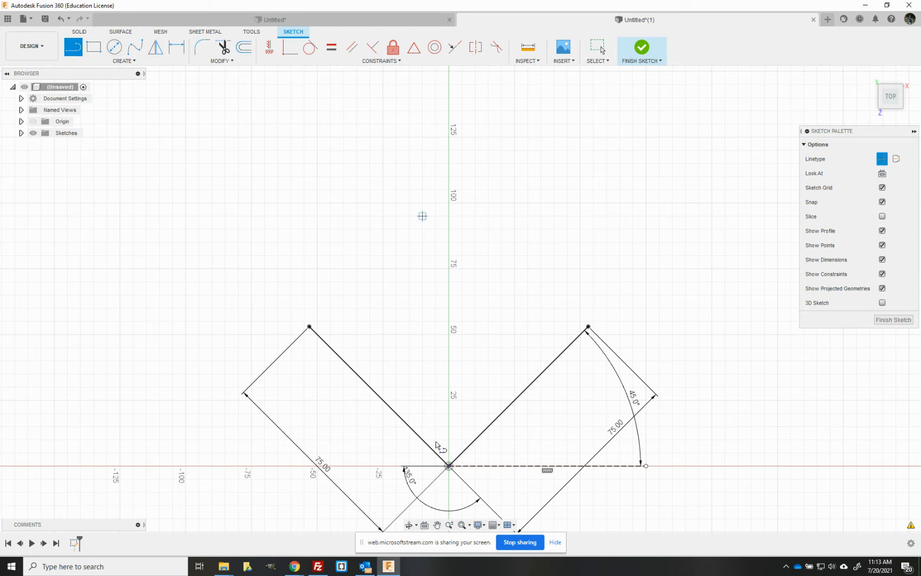
{"action": "left_click", "coordinate": [448, 465]}
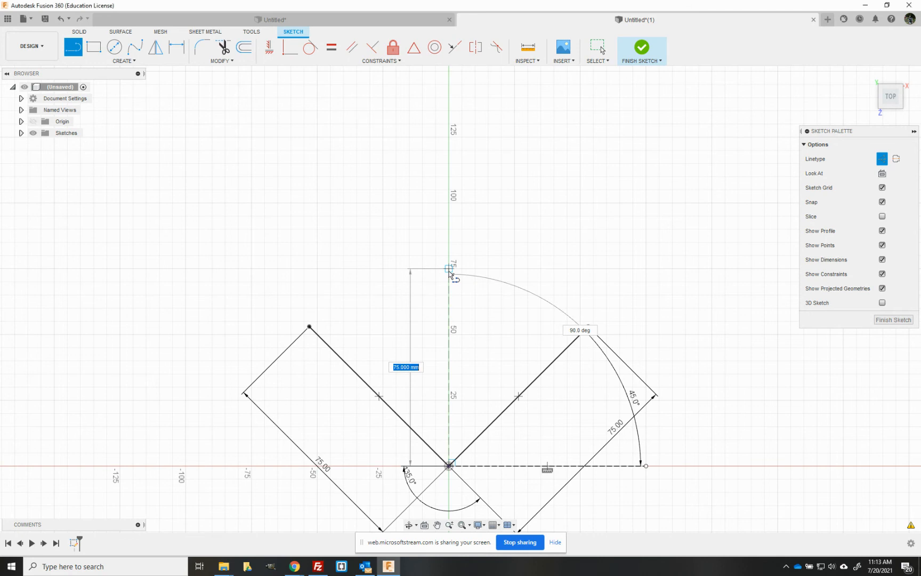
{"action": "left_click", "coordinate": [449, 273]}
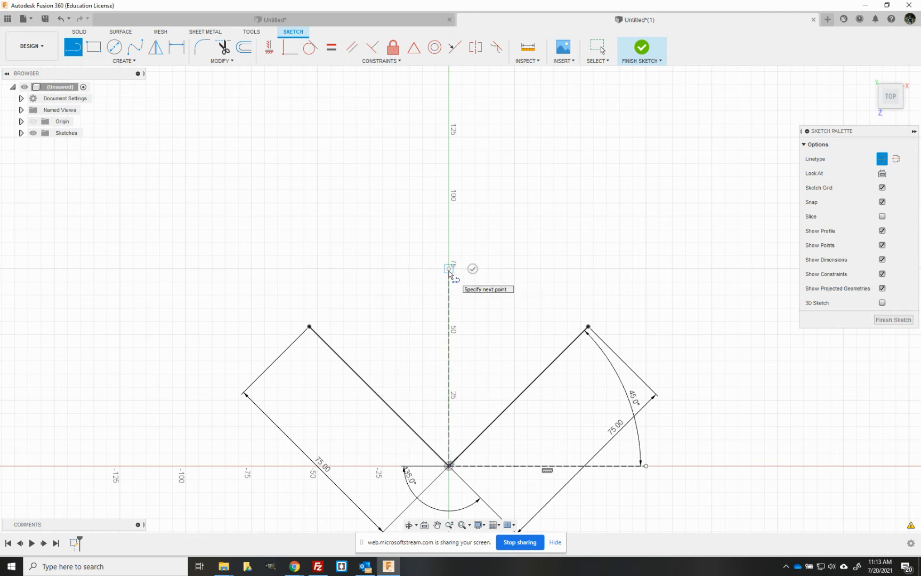
{"action": "key", "text": "Escape"}
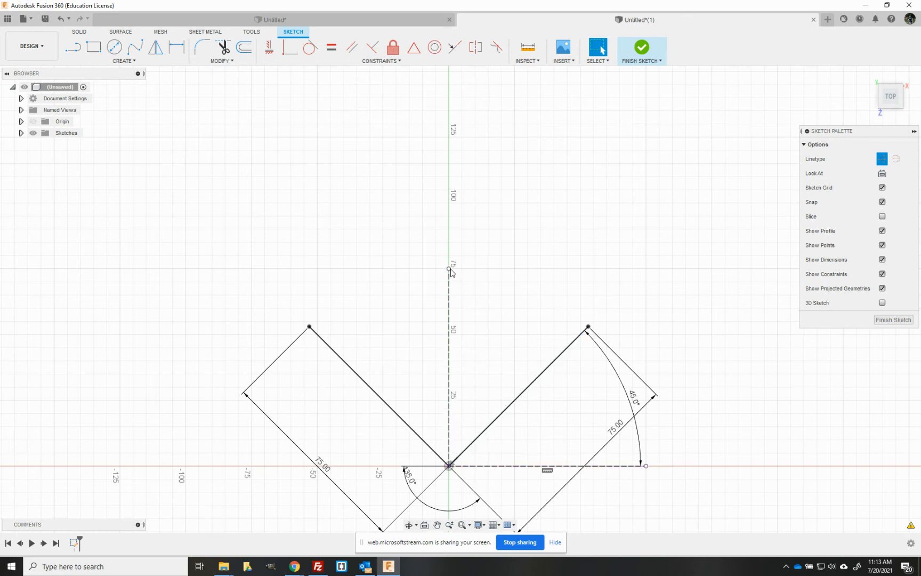
Step: Return to normal linetype and draw two tangent arcs from the construction line's top to each angled line's end, forming a heart
{"action": "left_click", "coordinate": [448, 287]}
{"action": "left_click", "coordinate": [880, 163]}
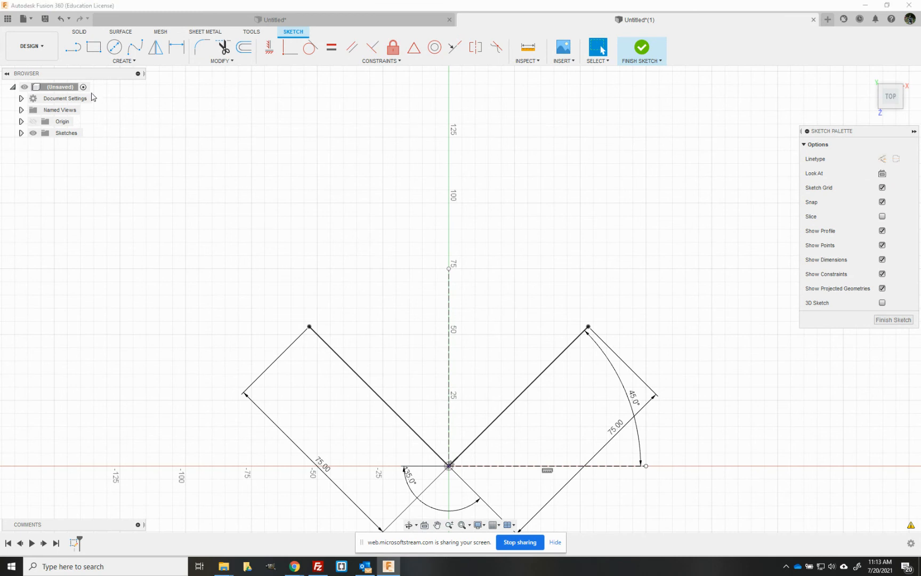
{"action": "left_click", "coordinate": [75, 53]}
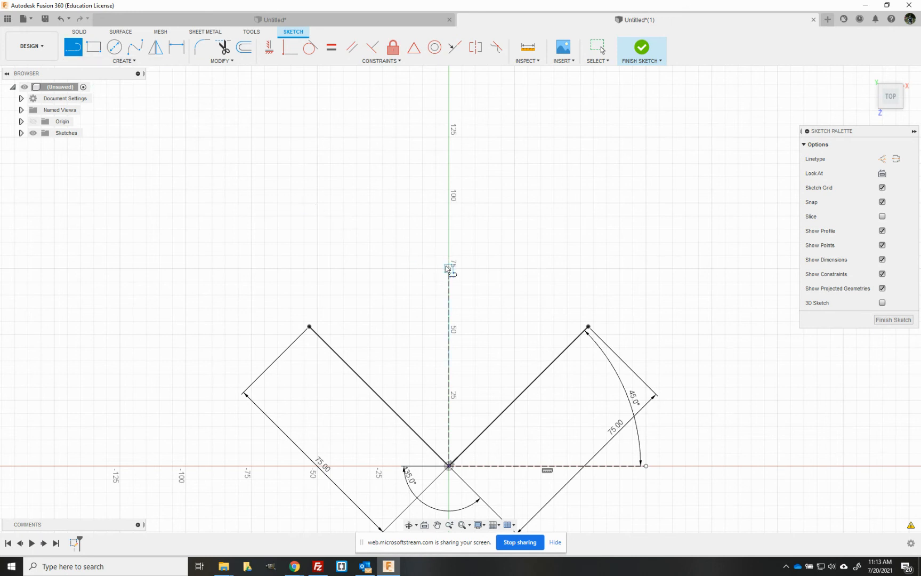
{"action": "mouse_move", "coordinate": [447, 267]}
{"action": "left_mouse_down"}
{"action": "mouse_move", "coordinate": [370, 282]}
{"action": "mouse_move", "coordinate": [369, 206]}
{"action": "mouse_move", "coordinate": [316, 255]}
{"action": "mouse_move", "coordinate": [301, 301]}
{"action": "mouse_move", "coordinate": [309, 327]}
{"action": "left_mouse_up"}
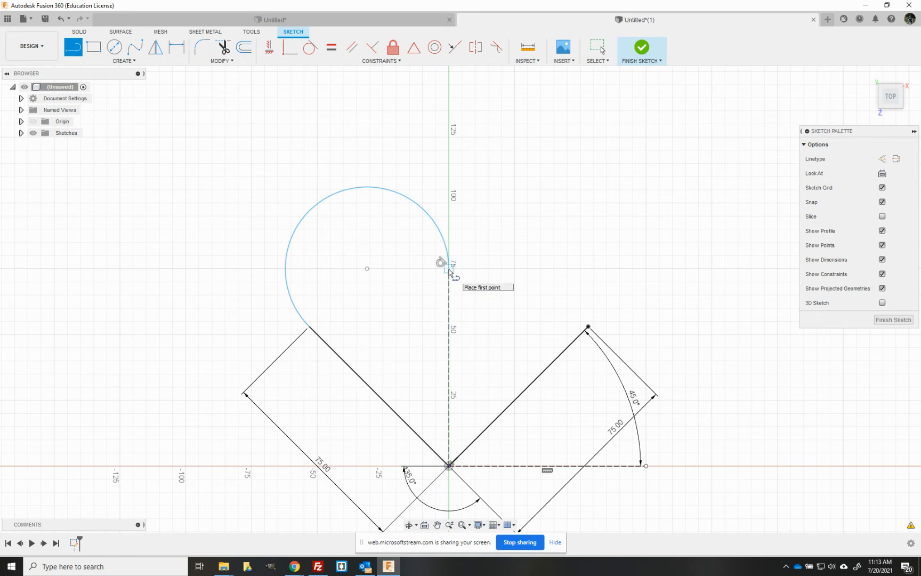
{"action": "left_click_drag", "start_coordinate": [449, 266], "coordinate": [590, 326]}
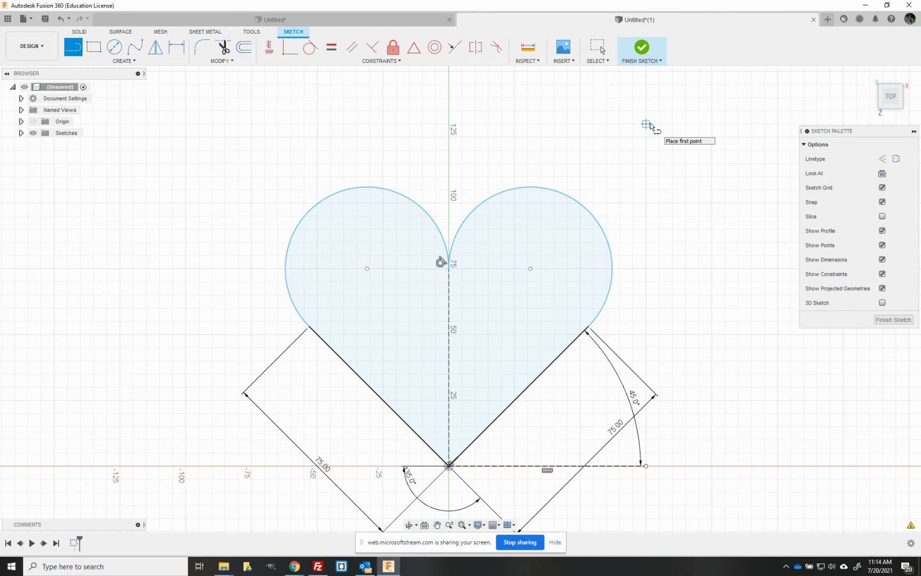
{"action": "key", "text": "Escape"}
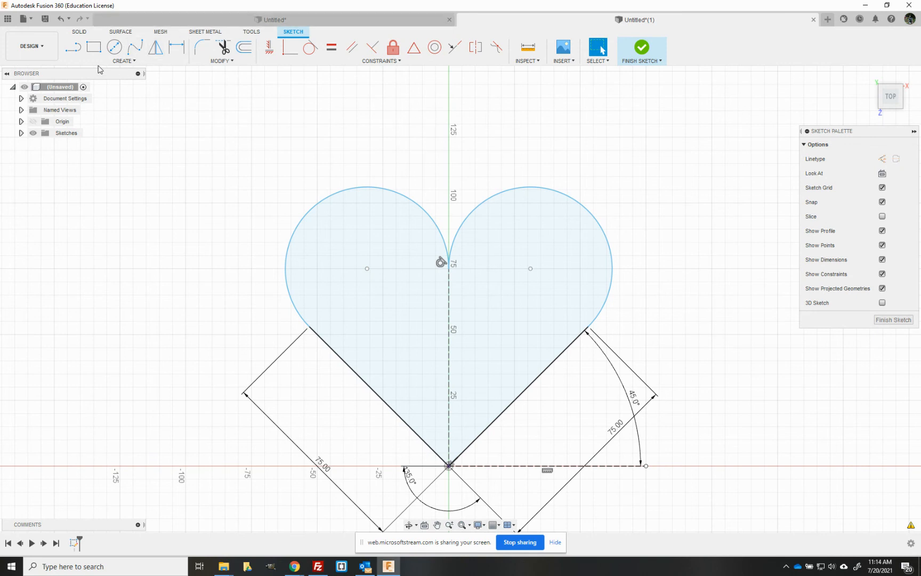
Step: Draw a short separate line about 35 mm long in the empty area left of the heart
{"action": "left_click", "coordinate": [78, 52]}
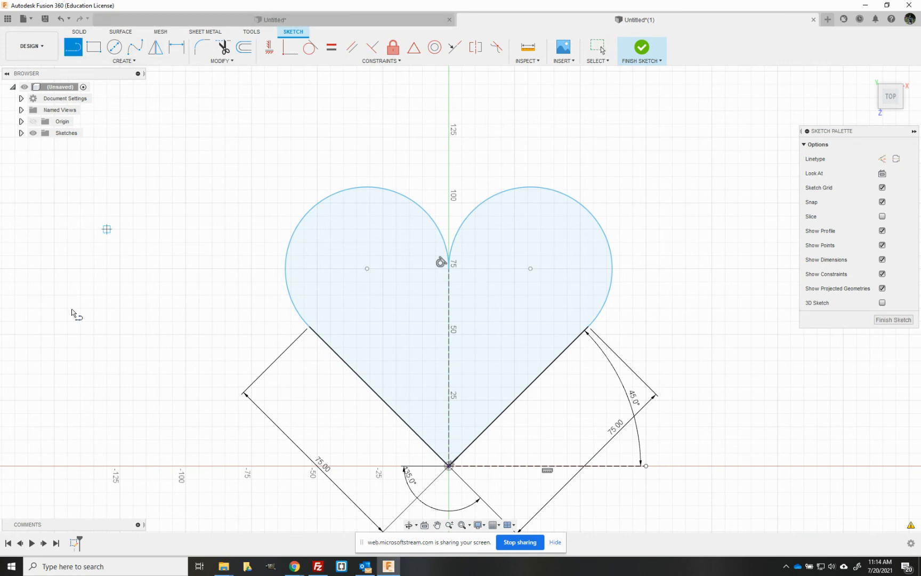
{"action": "left_click", "coordinate": [120, 268]}
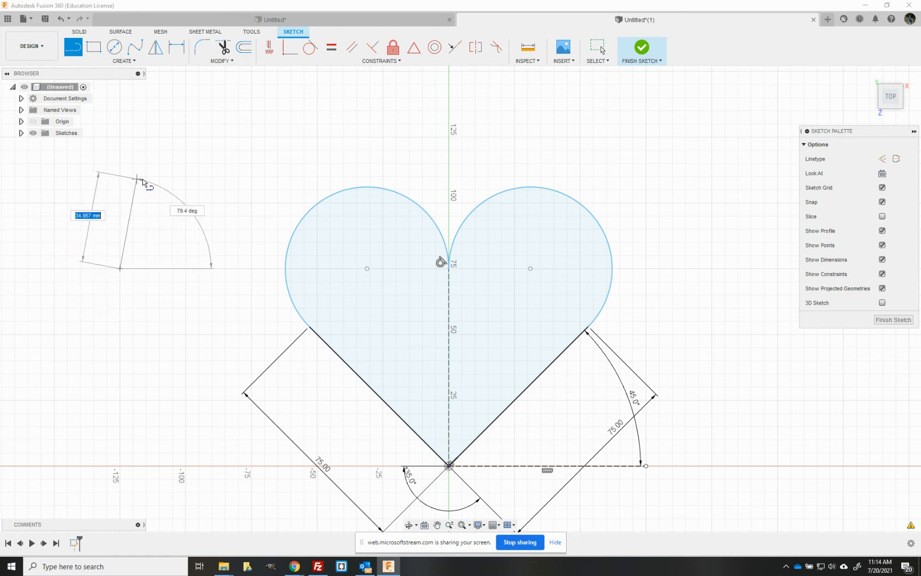
{"action": "left_click", "coordinate": [166, 194]}
{"action": "key", "text": "Escape"}
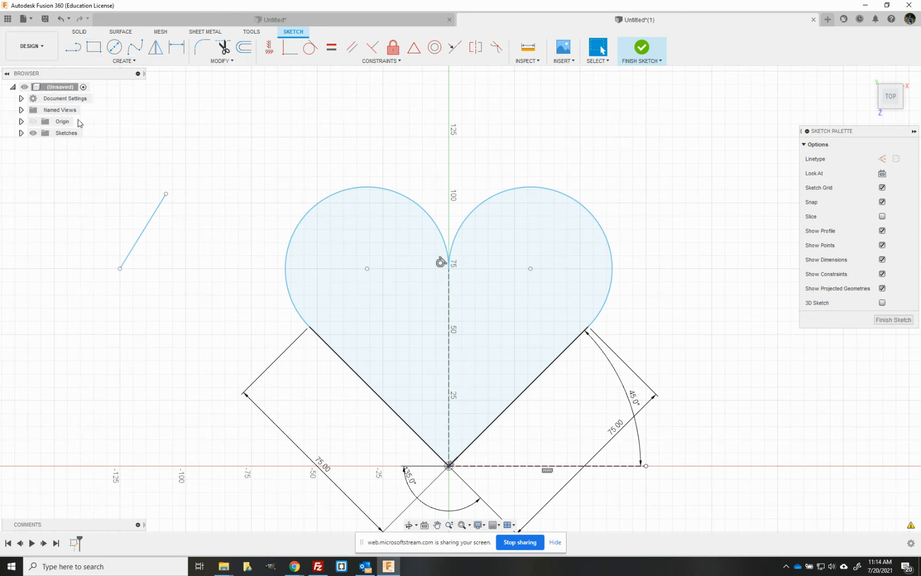
Step: Draw a vertical line about 32 mm up from the horizontal axis and continue it with a tangent arc
{"action": "left_click", "coordinate": [73, 48]}
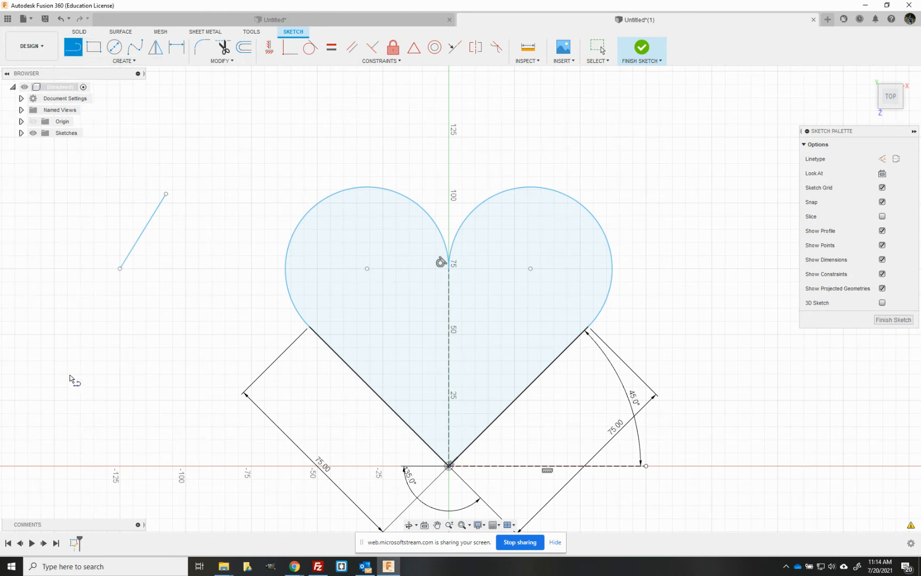
{"action": "left_click", "coordinate": [54, 466]}
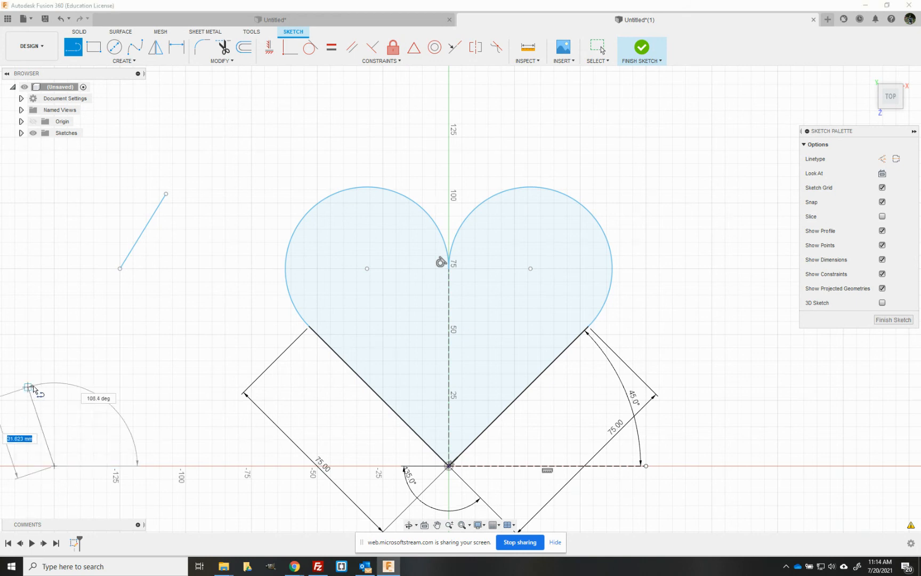
{"action": "left_click", "coordinate": [54, 401]}
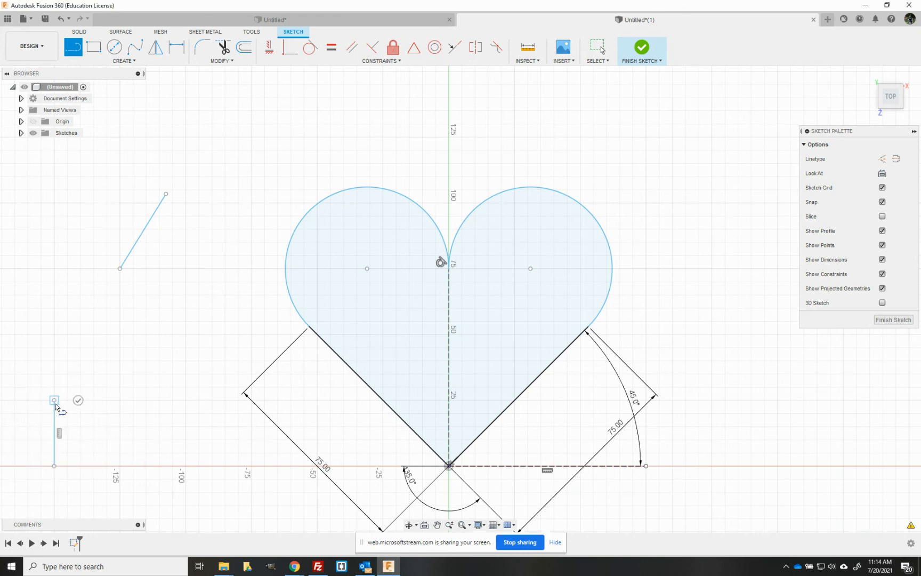
{"action": "left_click_drag", "start_coordinate": [55, 405], "coordinate": [134, 403]}
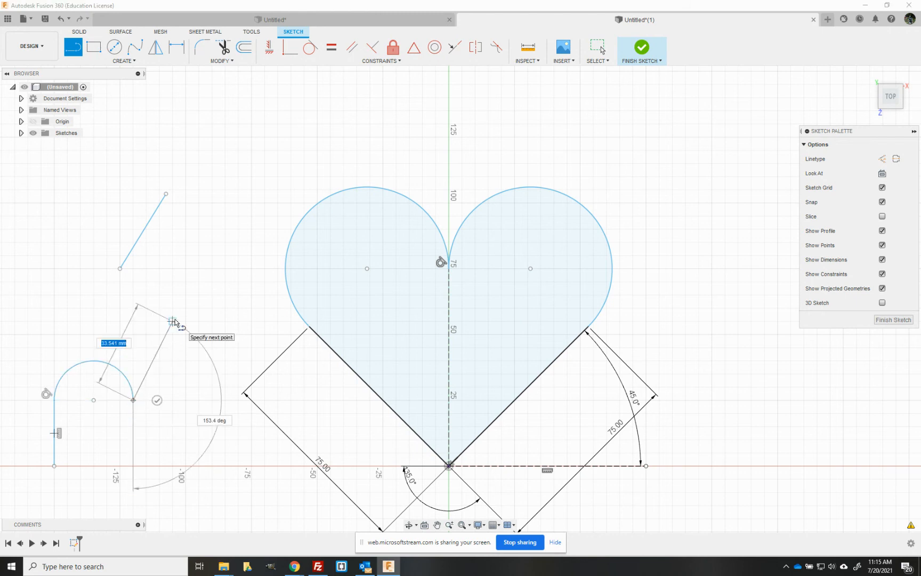
{"action": "key", "text": "Escape"}
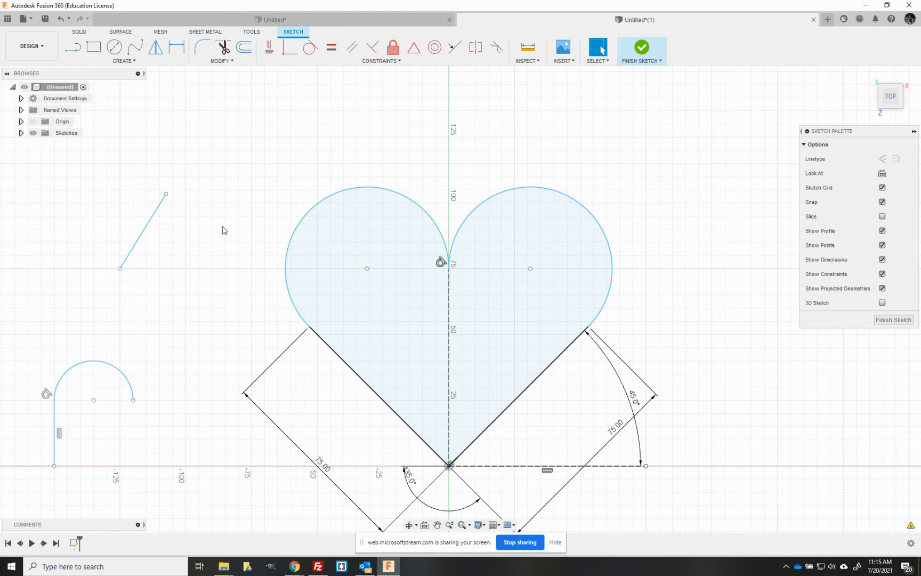
Step: Switch to the other Untitled design tab
{"action": "left_click", "coordinate": [299, 21]}
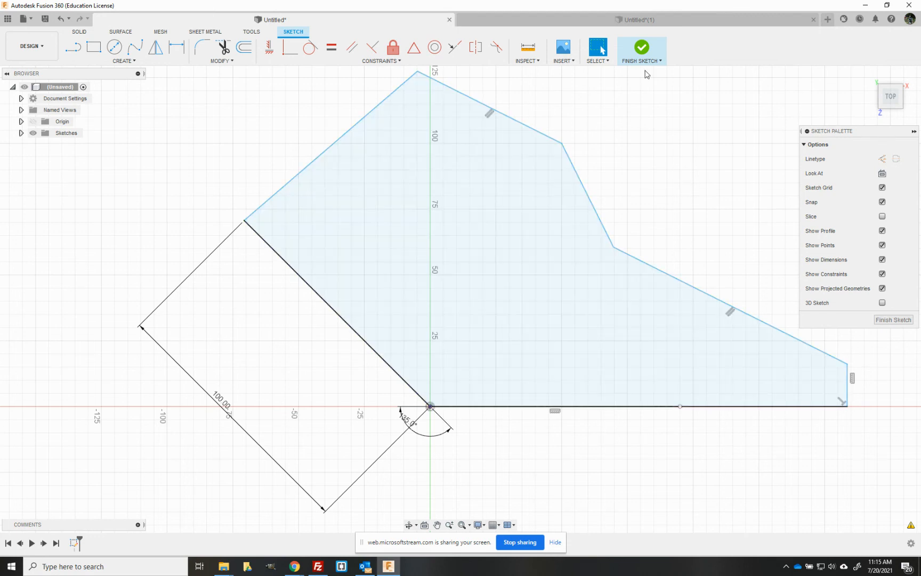
{"action": "left_click", "coordinate": [541, 23]}
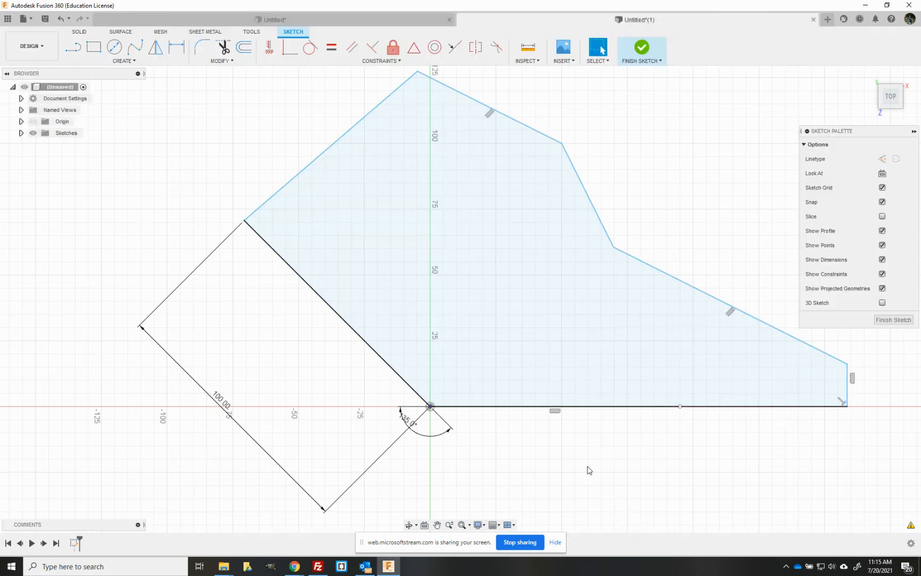